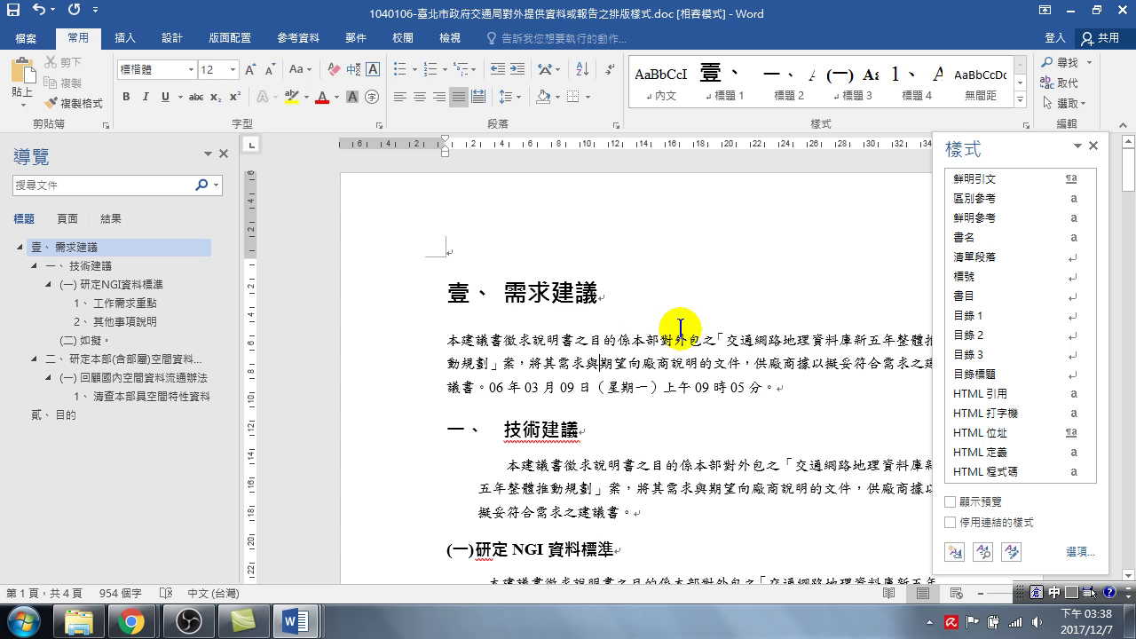
# Step: Insert a centred Plain Number 2 page number at the page bottom and select it in the footer
pyautogui.click(125, 38)
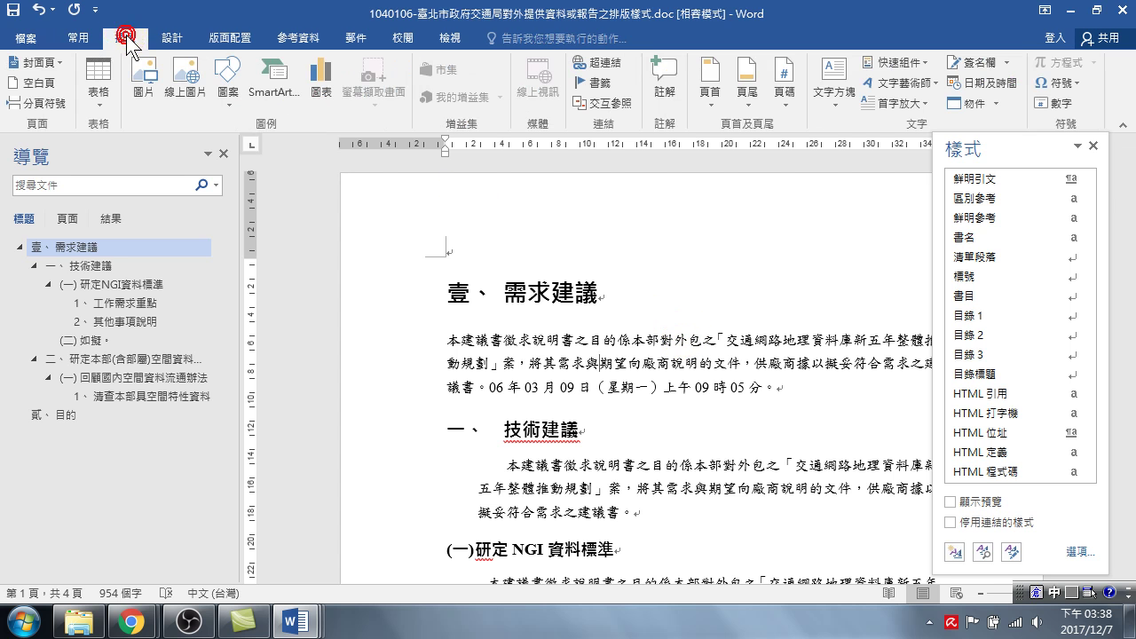
pyautogui.click(783, 91)
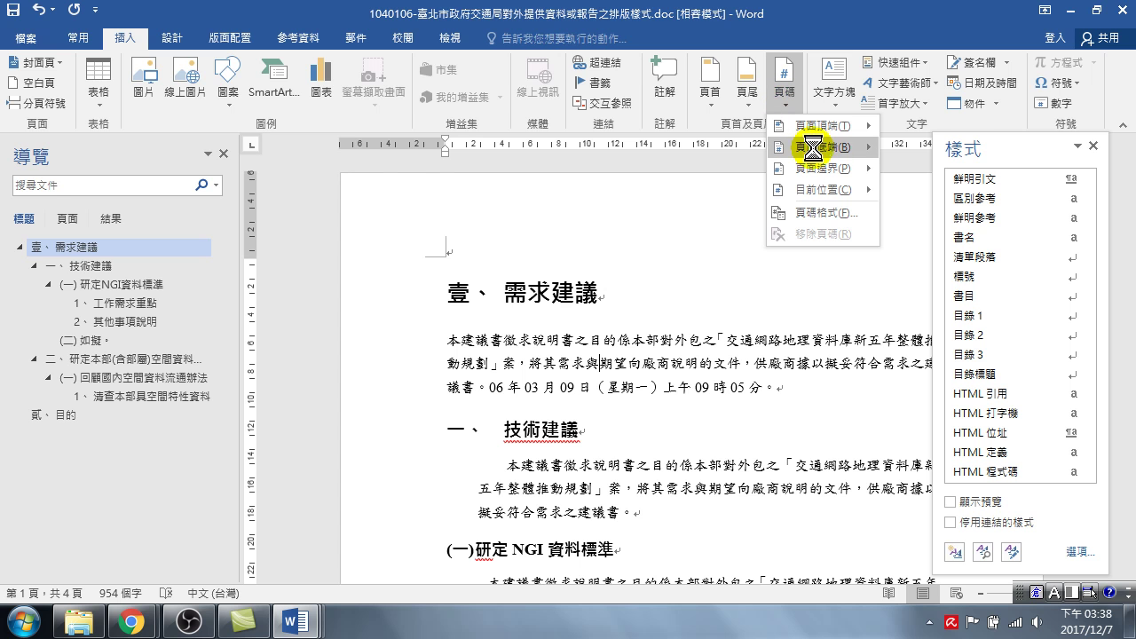
pyautogui.moveTo(825, 149)
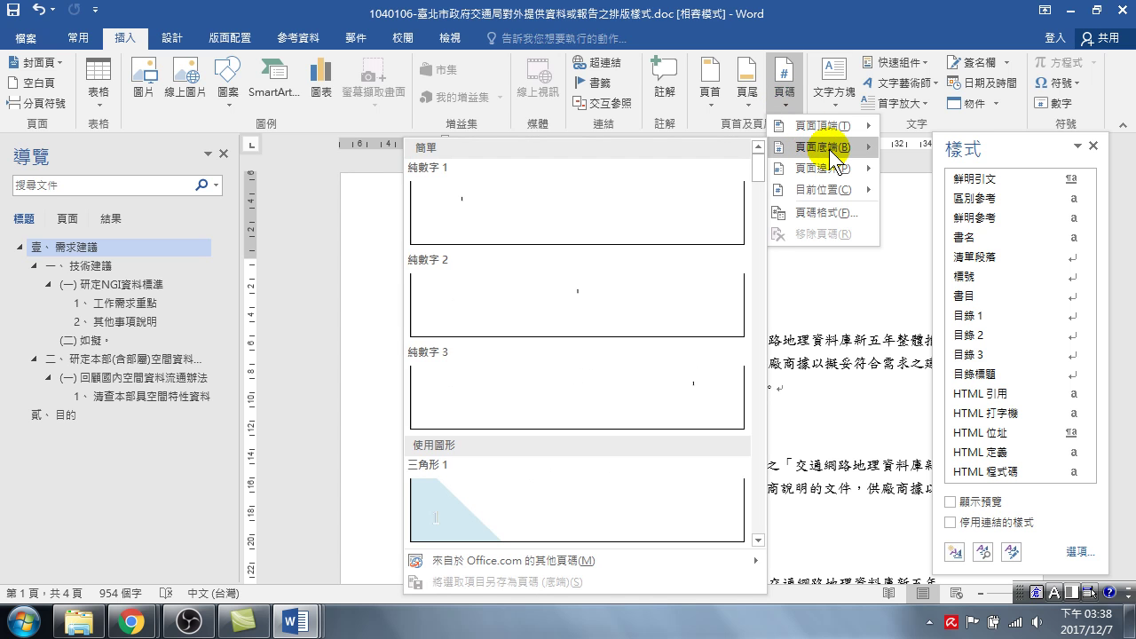
pyautogui.click(586, 306)
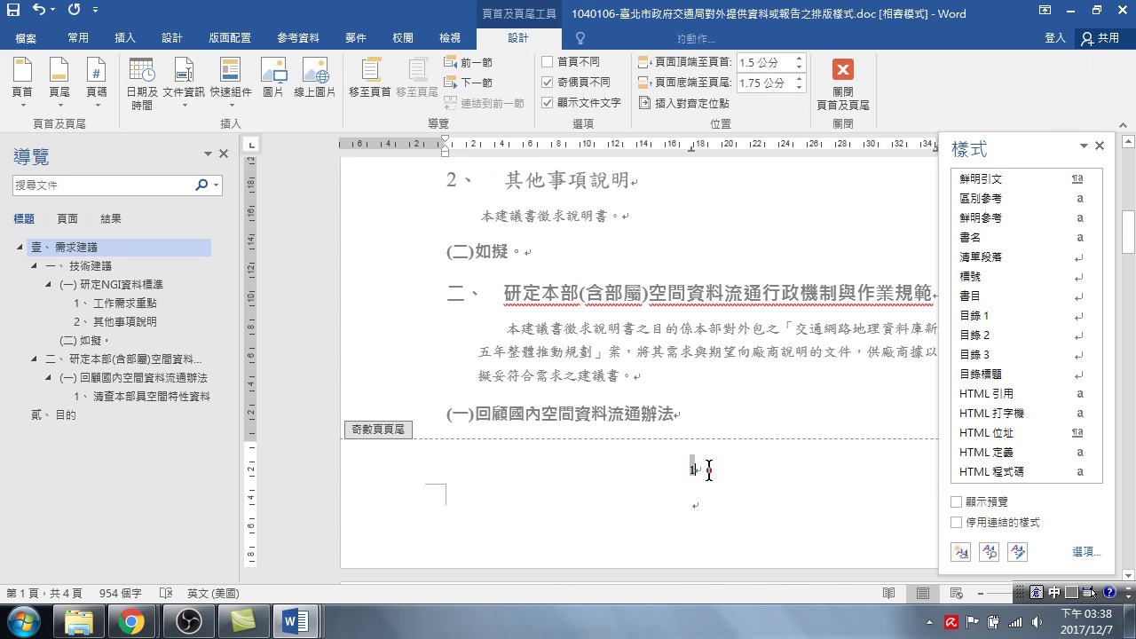
pyautogui.click(694, 472)
pyautogui.doubleClick(694, 471)
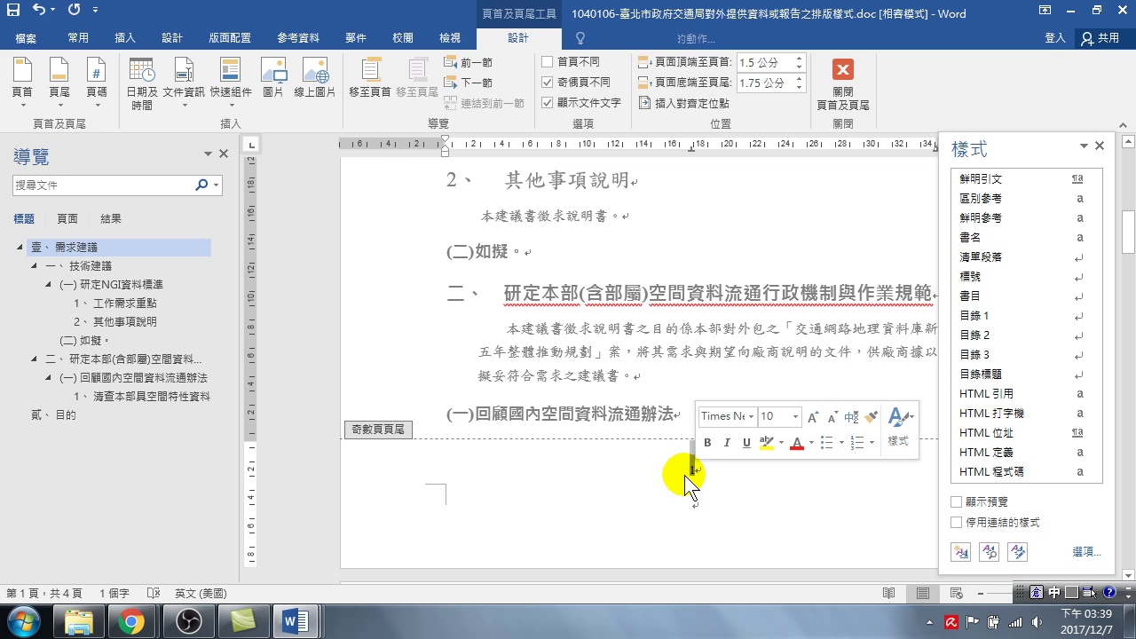
# Step: Close the footer and Styles pane, then place the cursor on the empty line under 貳、目的 on page 3
pyautogui.click(866, 98)
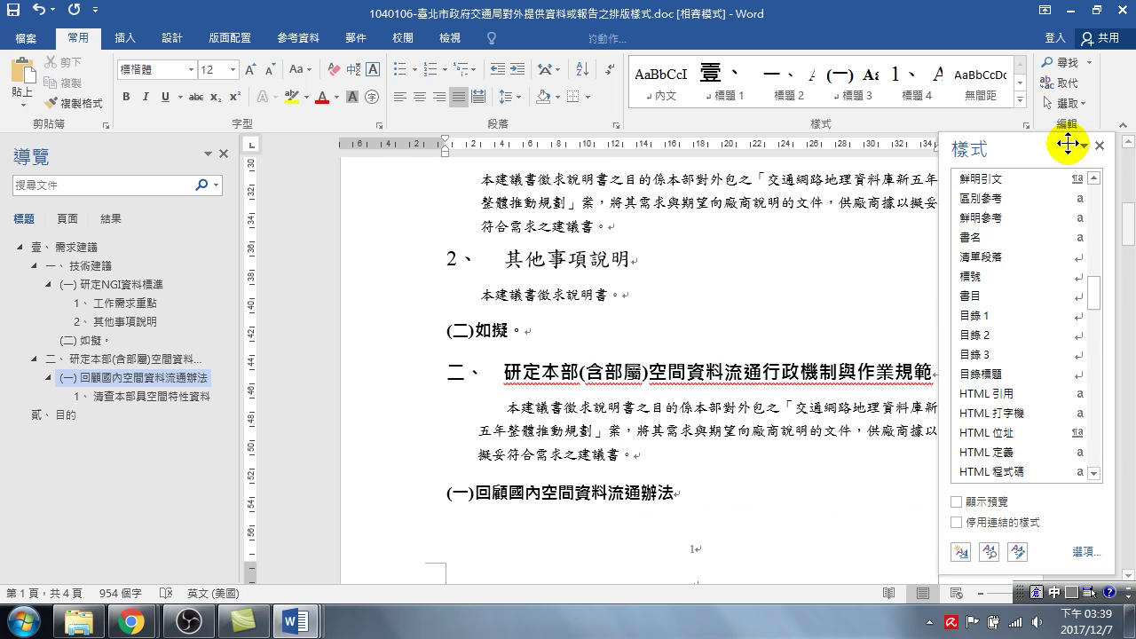
pyautogui.click(1098, 145)
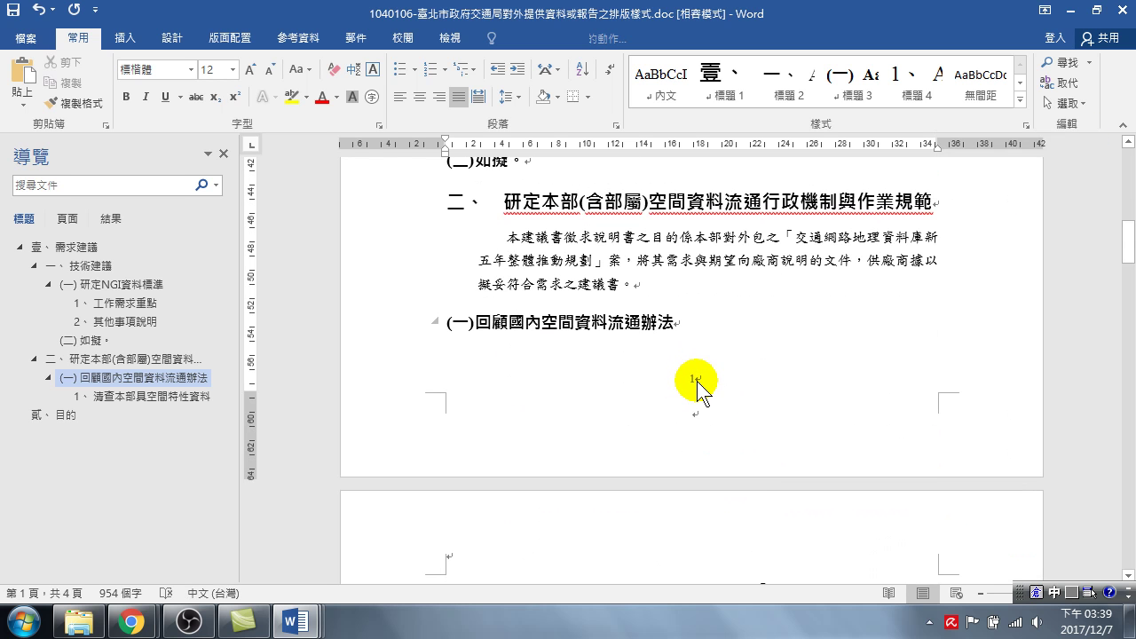
pyautogui.scroll(-5, 657, 346)
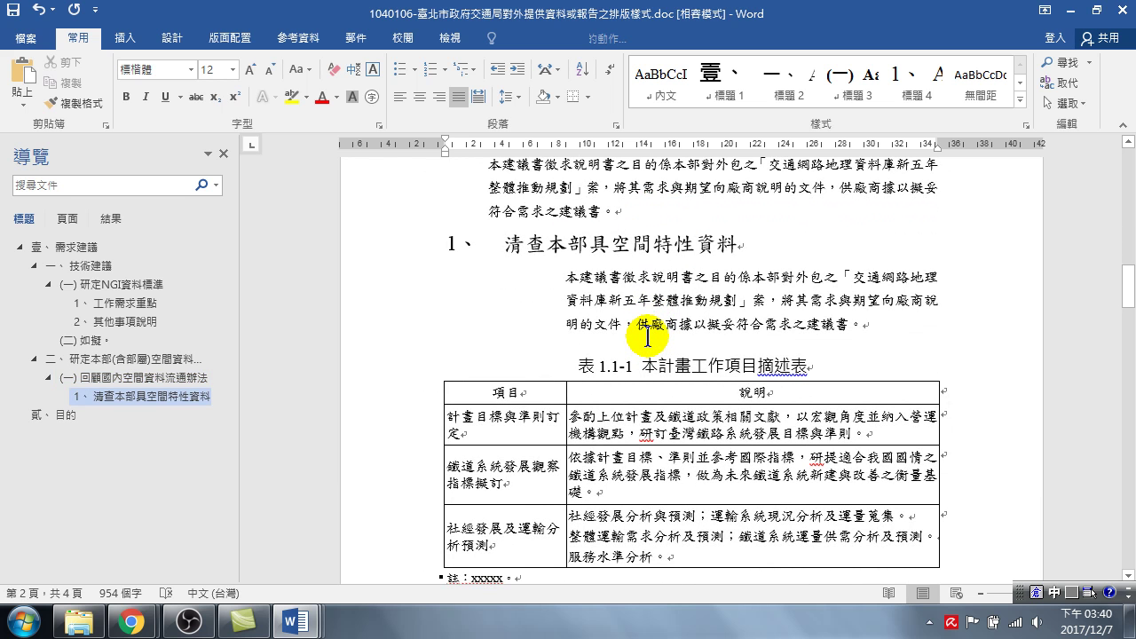
pyautogui.scroll(-3, 647, 324)
pyautogui.scroll(-3, 634, 355)
pyautogui.scroll(-3, 634, 373)
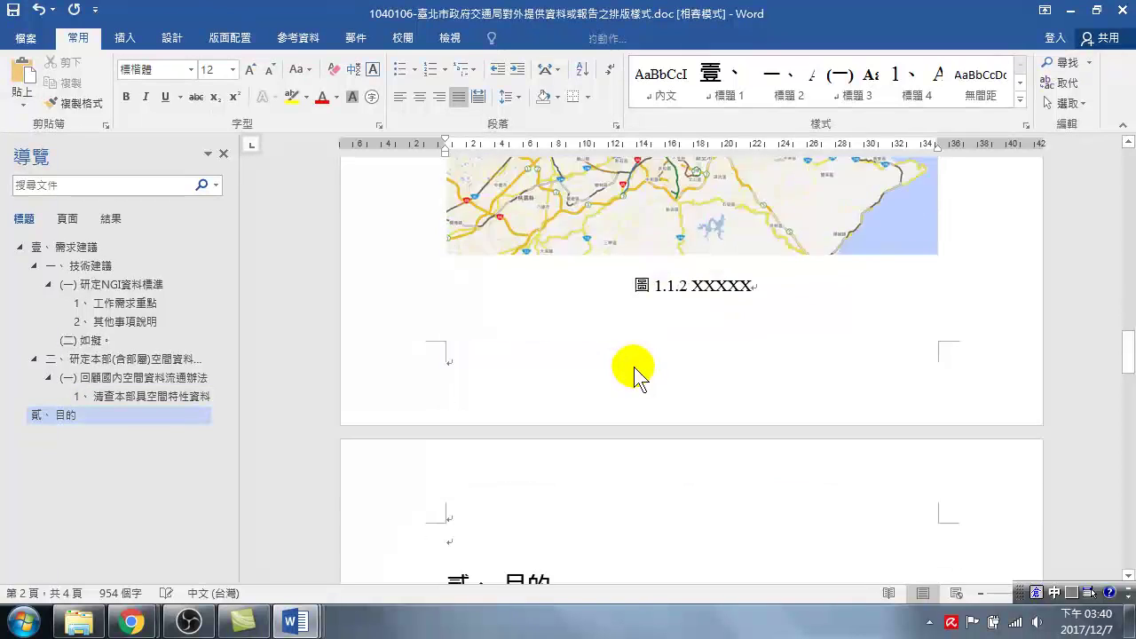
pyautogui.scroll(-2, 631, 357)
pyautogui.scroll(4, 643, 351)
pyautogui.scroll(-5, 666, 359)
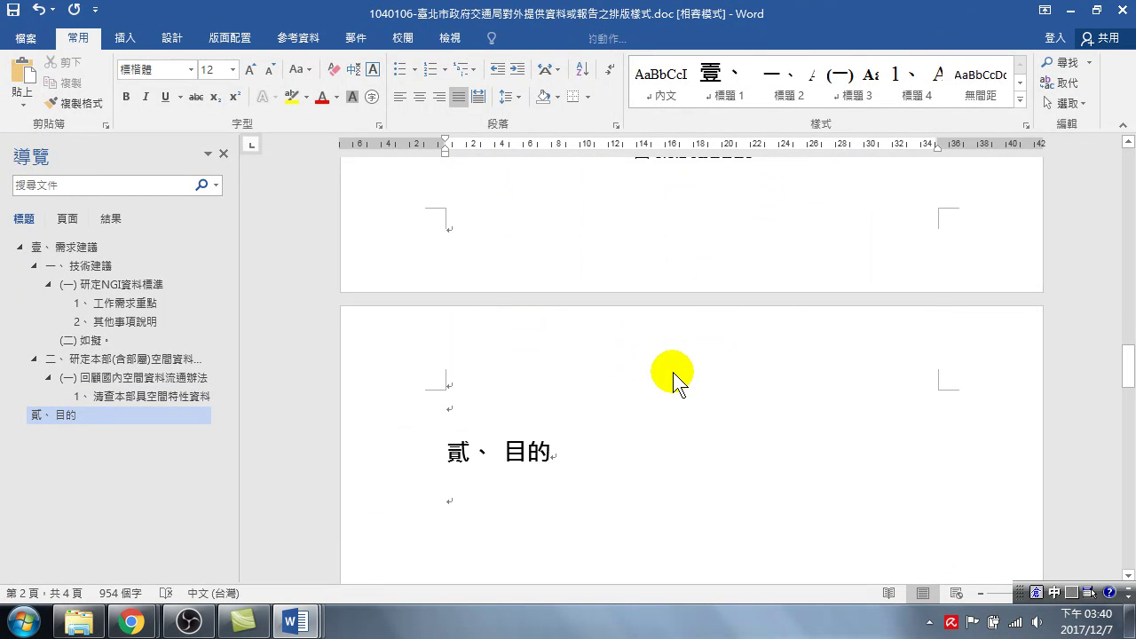
pyautogui.scroll(-2, 671, 372)
pyautogui.click(517, 323)
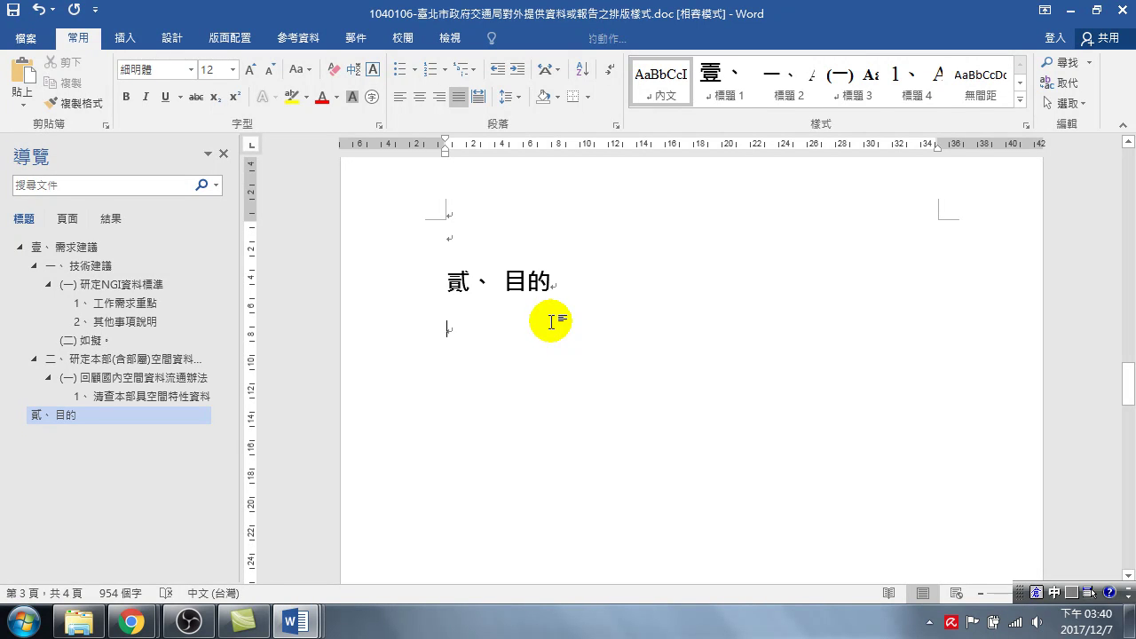
# Step: Insert an empty 2-column by 3-row table at the cursor below 貳、目的
pyautogui.click(124, 38)
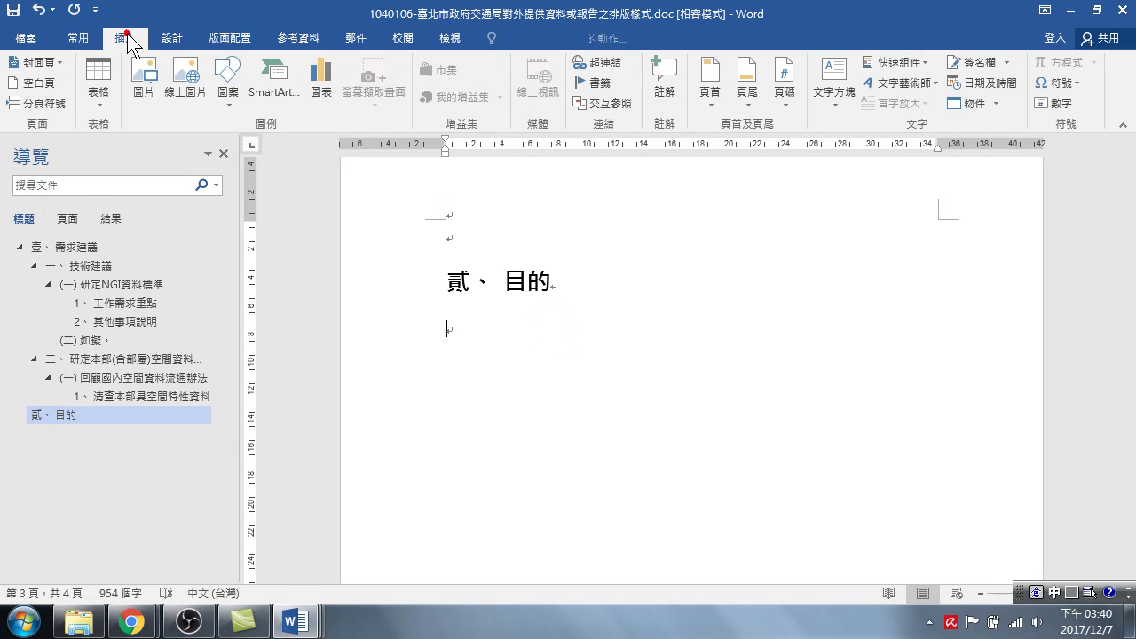
pyautogui.click(112, 89)
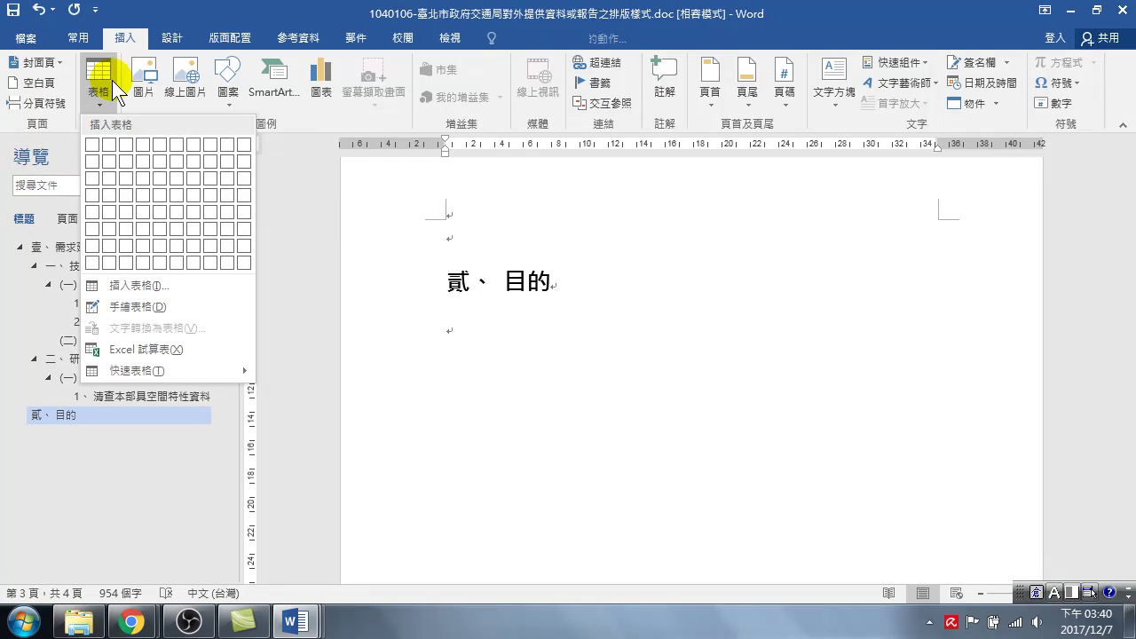
pyautogui.click(109, 180)
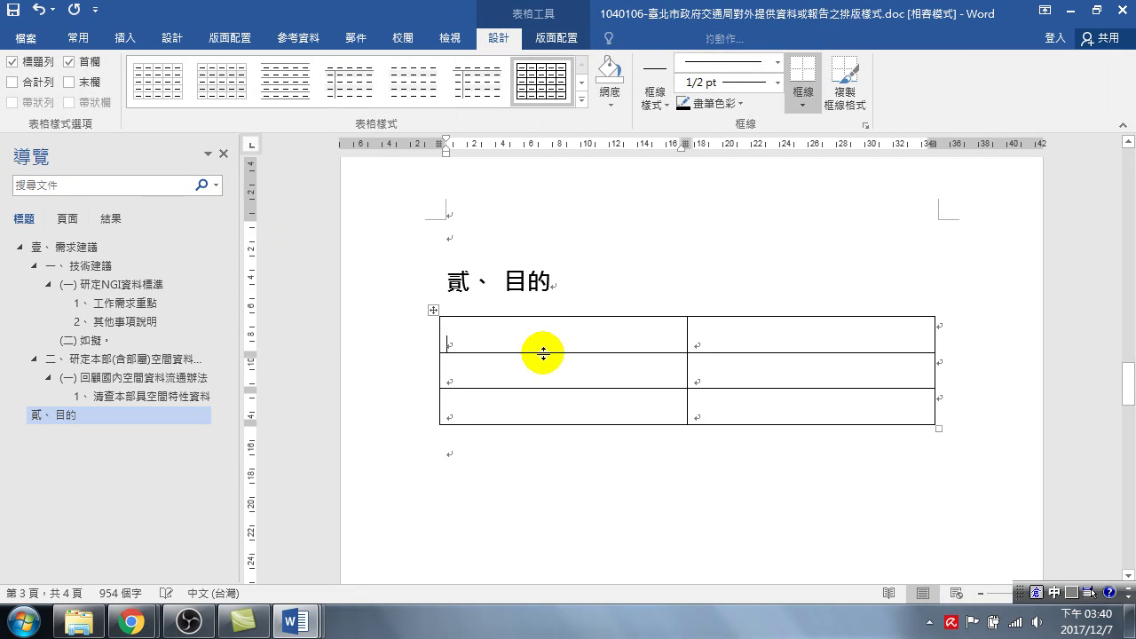
# Step: Set the table's alignment to Center in Table Properties
pyautogui.click(433, 309)
pyautogui.rightClick(433, 310)
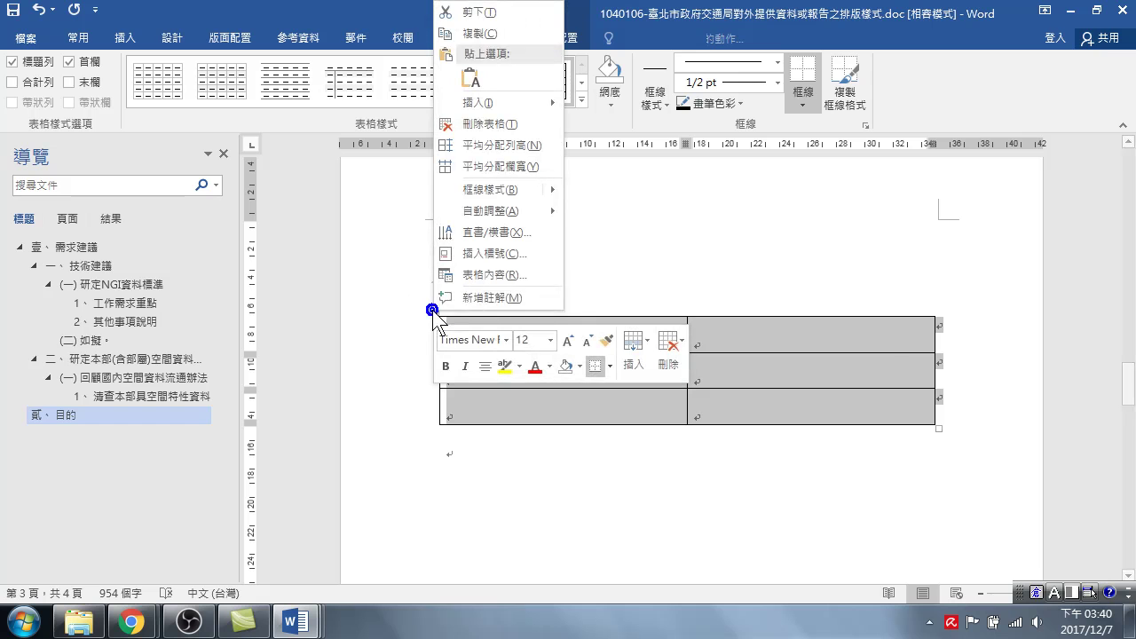
pyautogui.moveTo(488, 189)
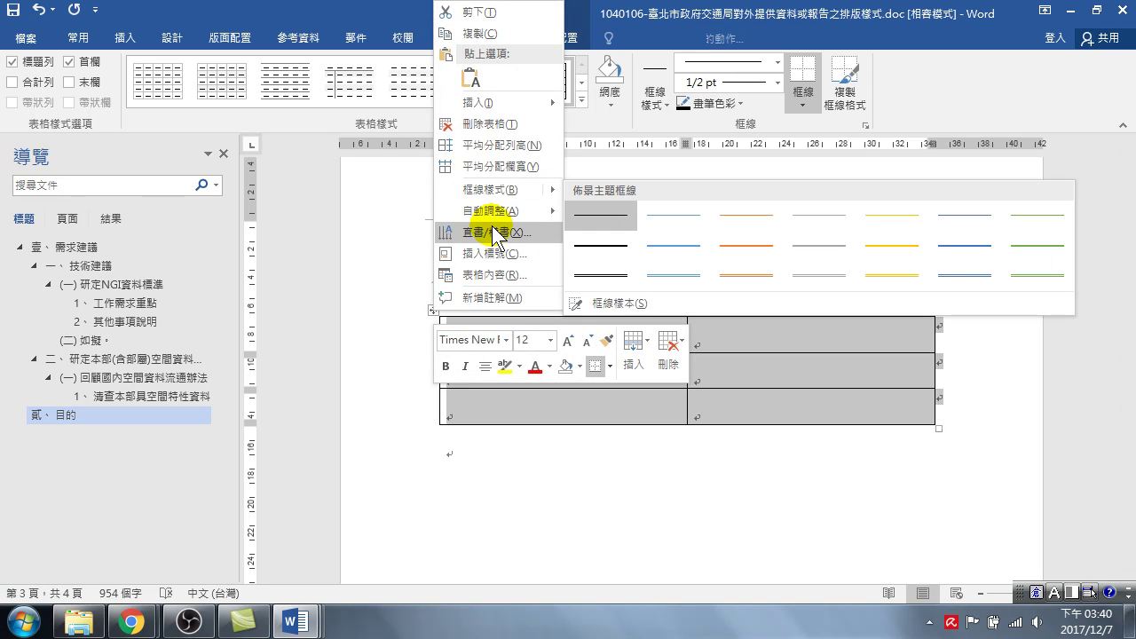
pyautogui.click(495, 274)
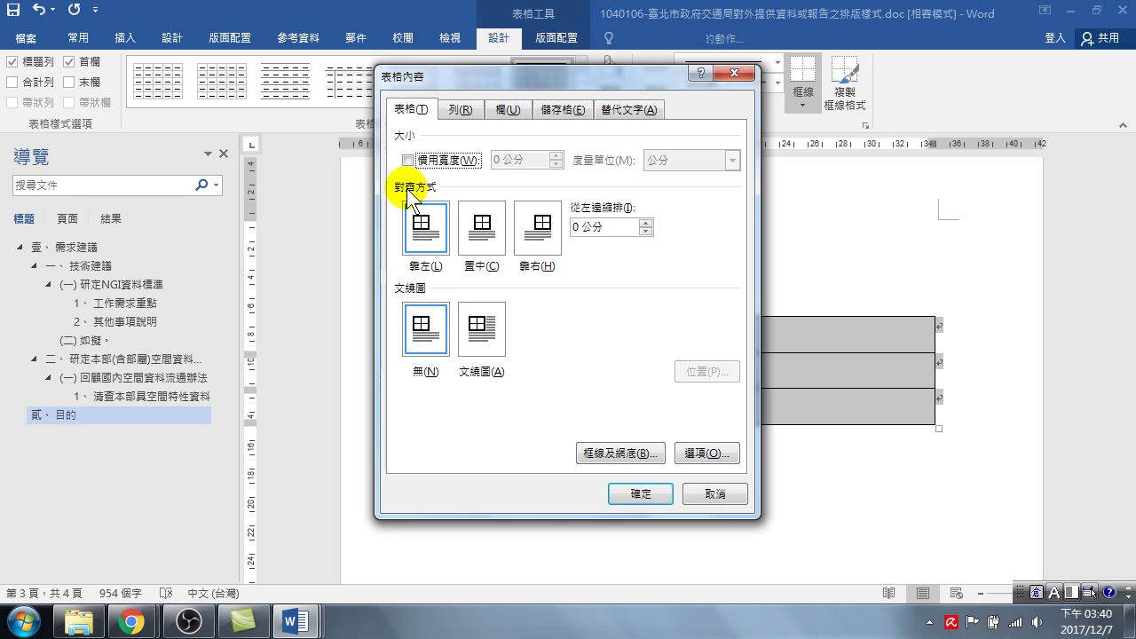
pyautogui.click(480, 236)
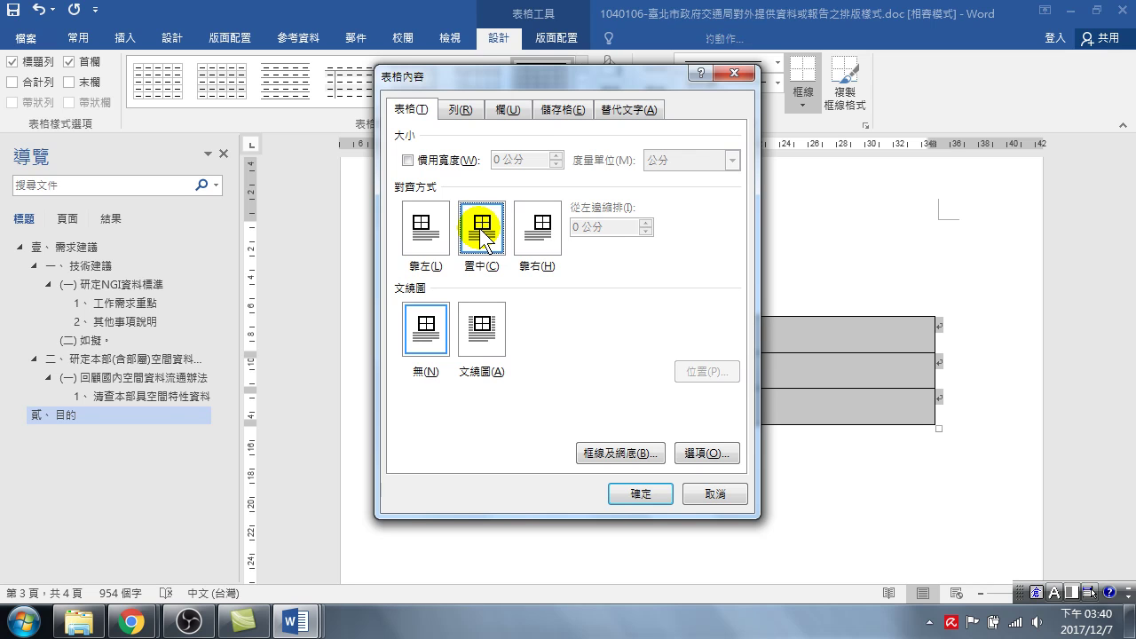
# Step: Give column 1 and column 2 each a preferred width of 7 cm and apply the changes
pyautogui.click(512, 116)
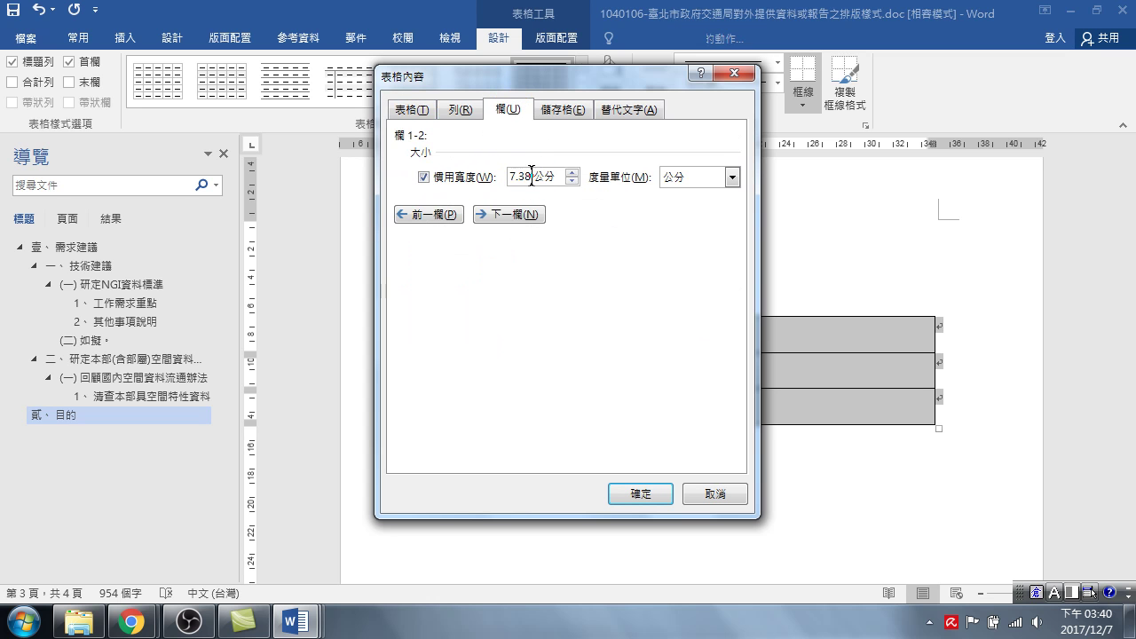
pyautogui.doubleClick(531, 176)
pyautogui.write('6')
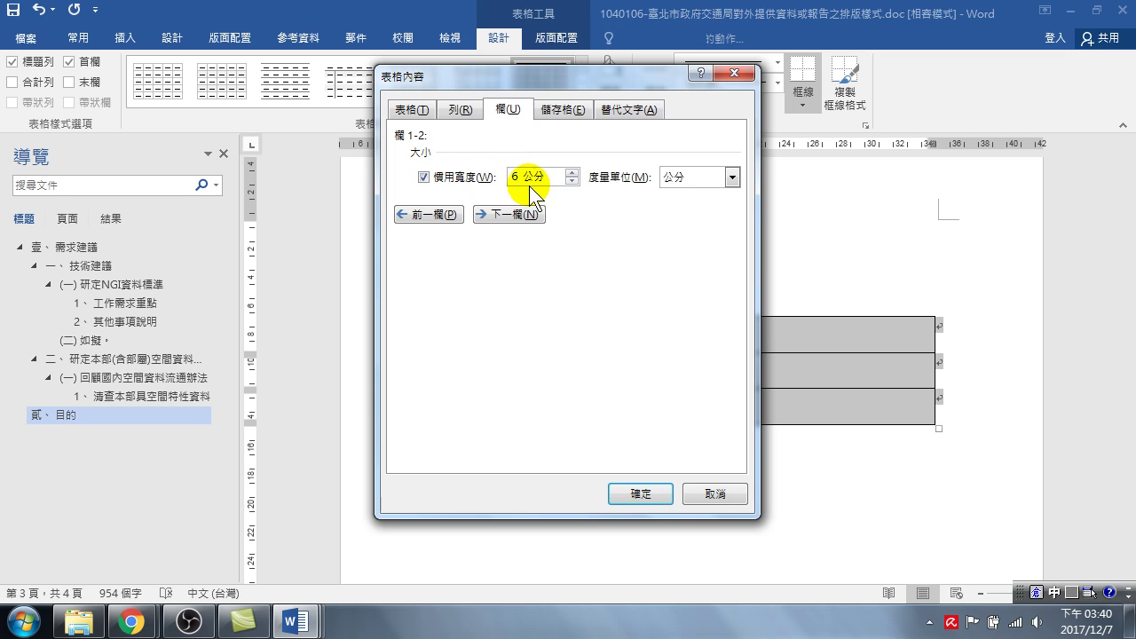
pyautogui.click(508, 214)
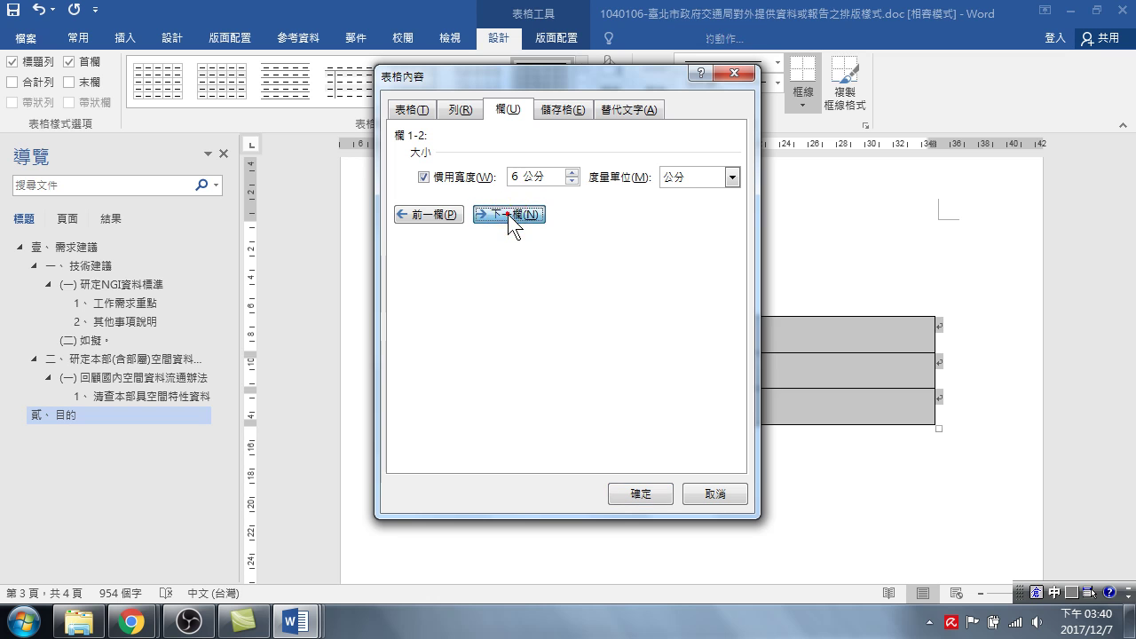
pyautogui.click(508, 214)
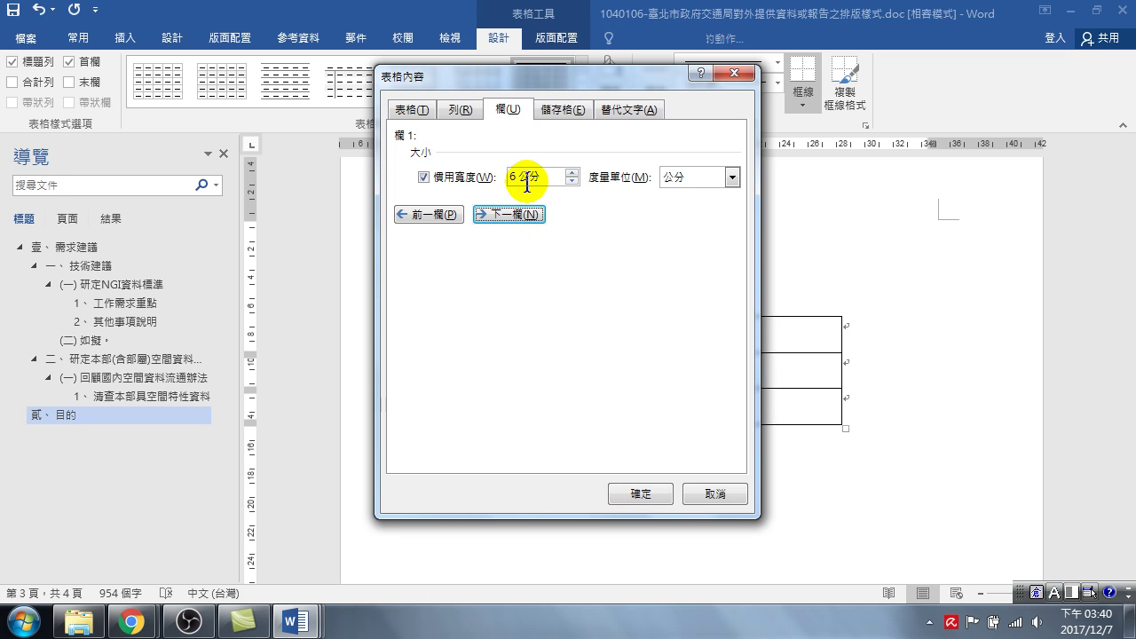
pyautogui.moveTo(582, 75)
pyautogui.mouseDown()
pyautogui.moveTo(172, 130)
pyautogui.moveTo(464, 109)
pyautogui.mouseUp()
pyautogui.click(330, 211)
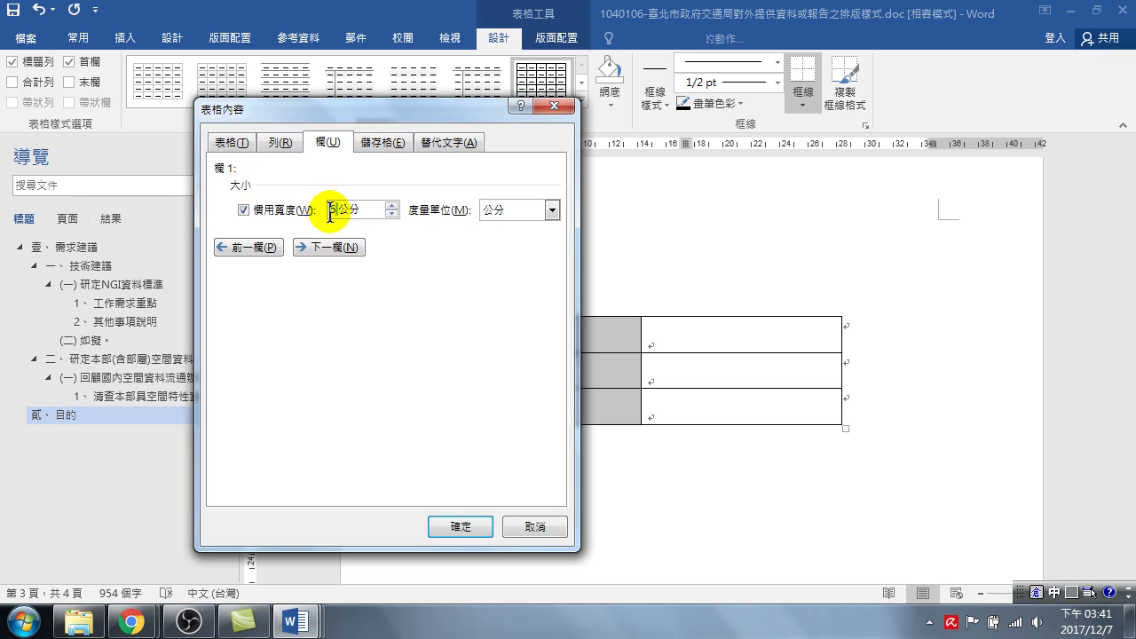
pyautogui.write('7')
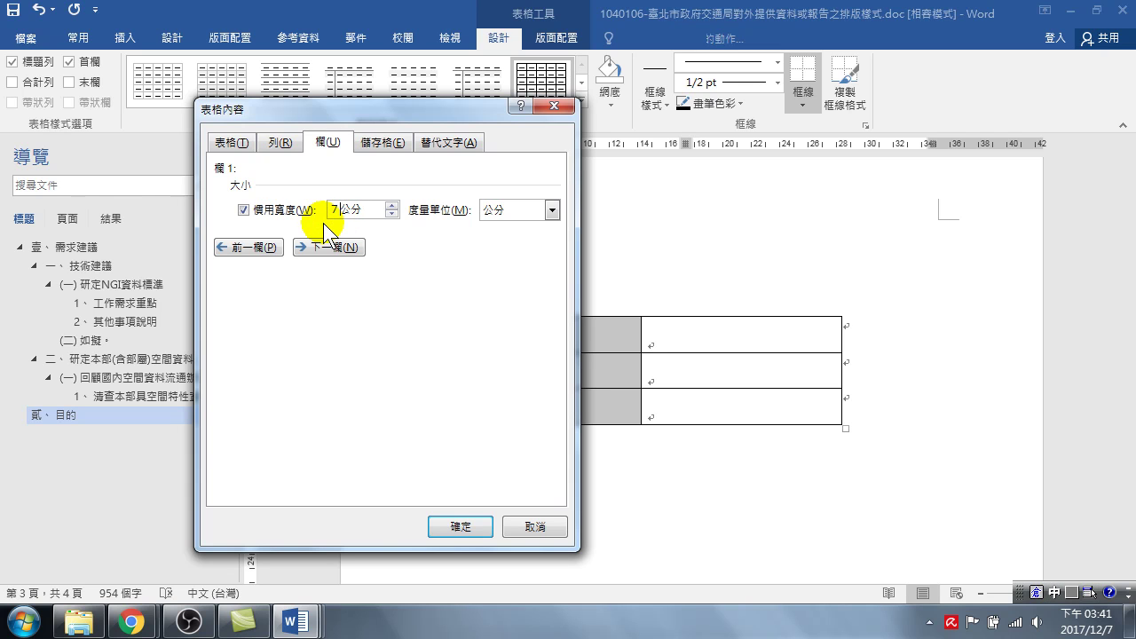
pyautogui.click(328, 247)
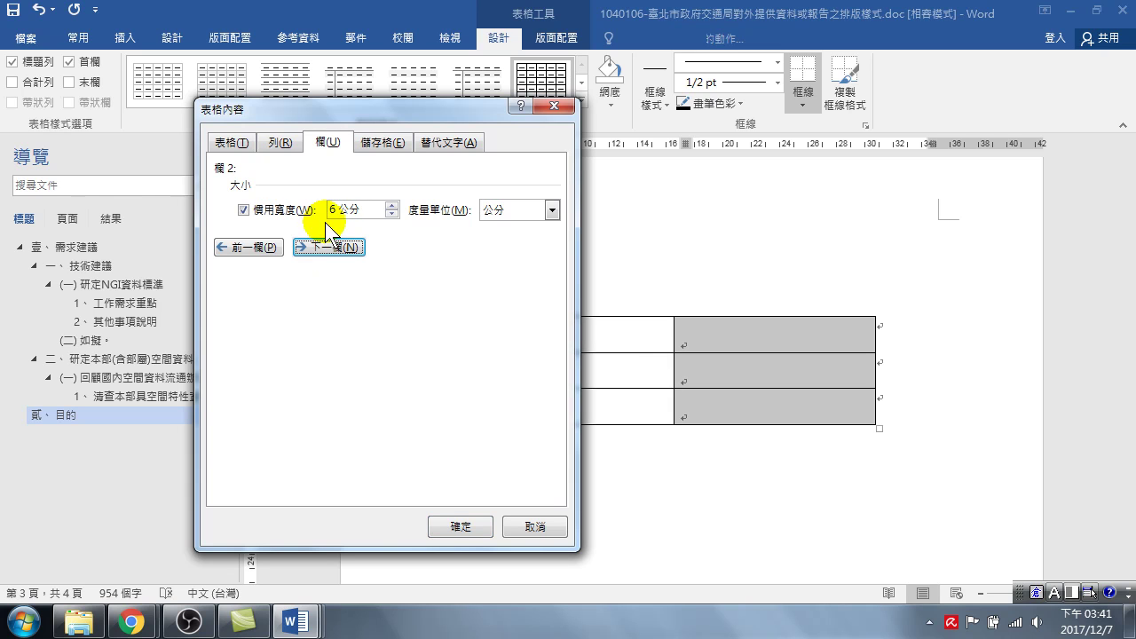
pyautogui.doubleClick(328, 212)
pyautogui.write('7')
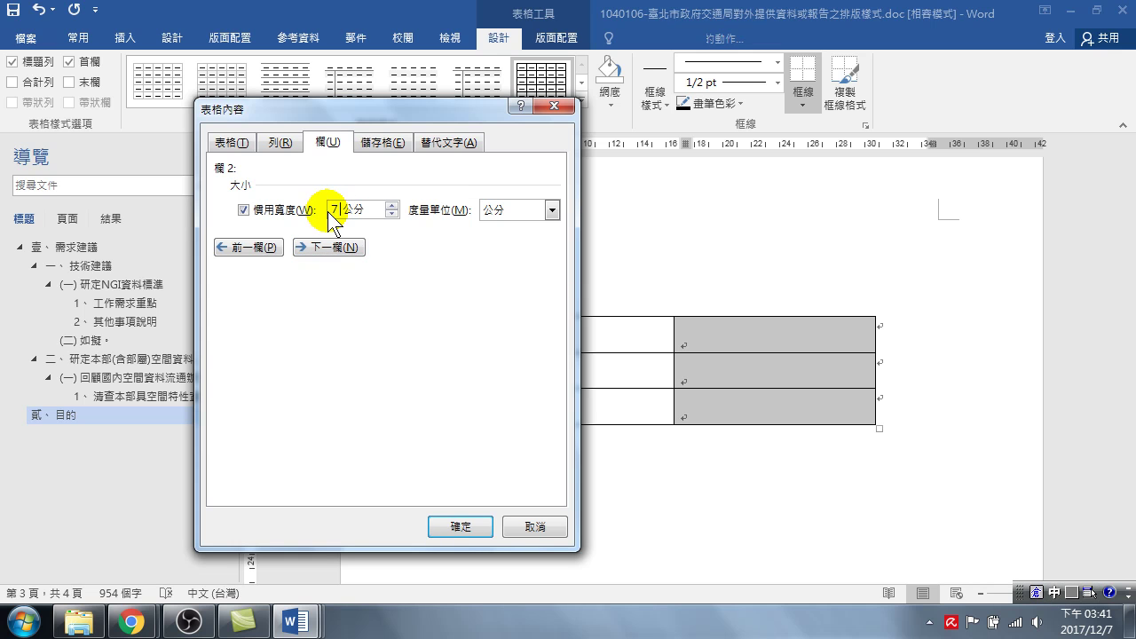
pyautogui.click(332, 247)
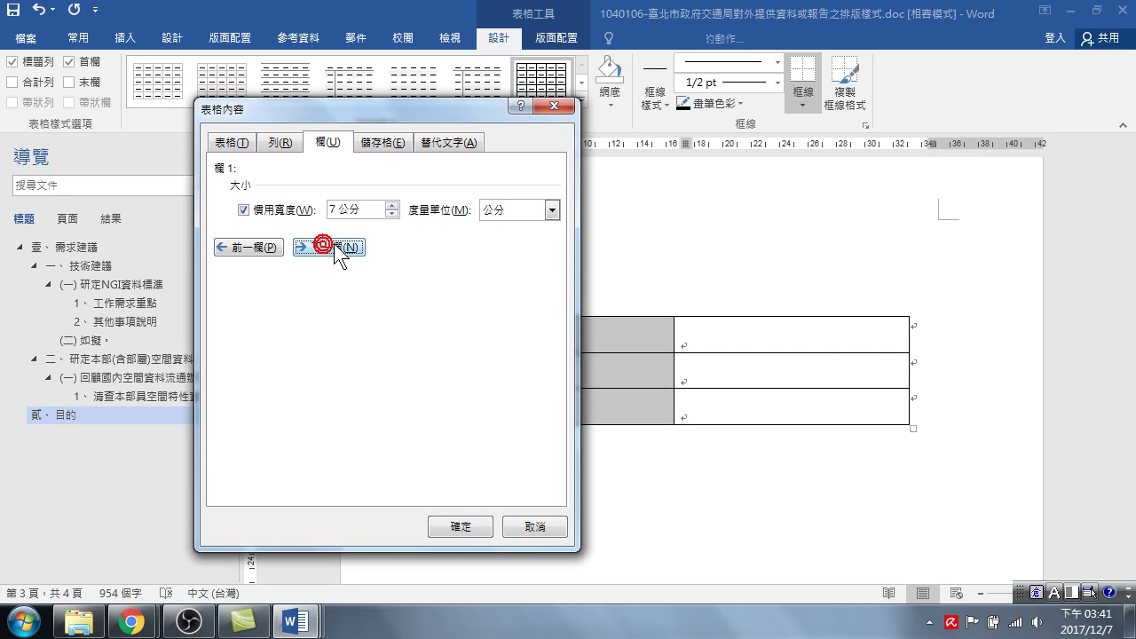
pyautogui.click(461, 527)
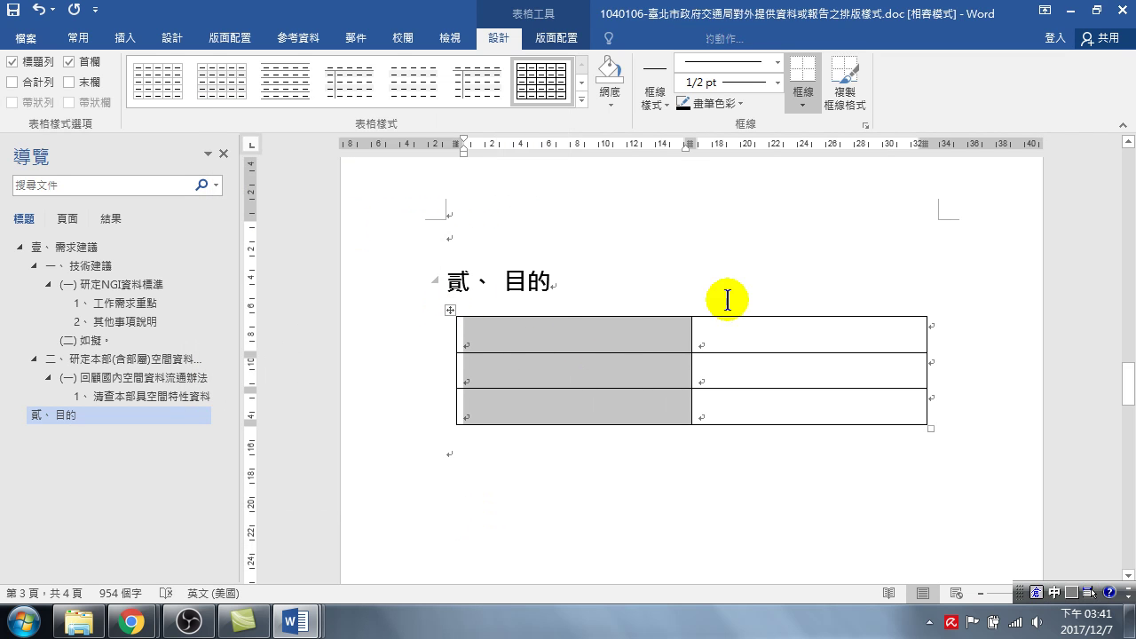
# Step: Change the table's column preferred width (慣用寬度) from 7 cm to 6 cm
pyautogui.click(450, 309)
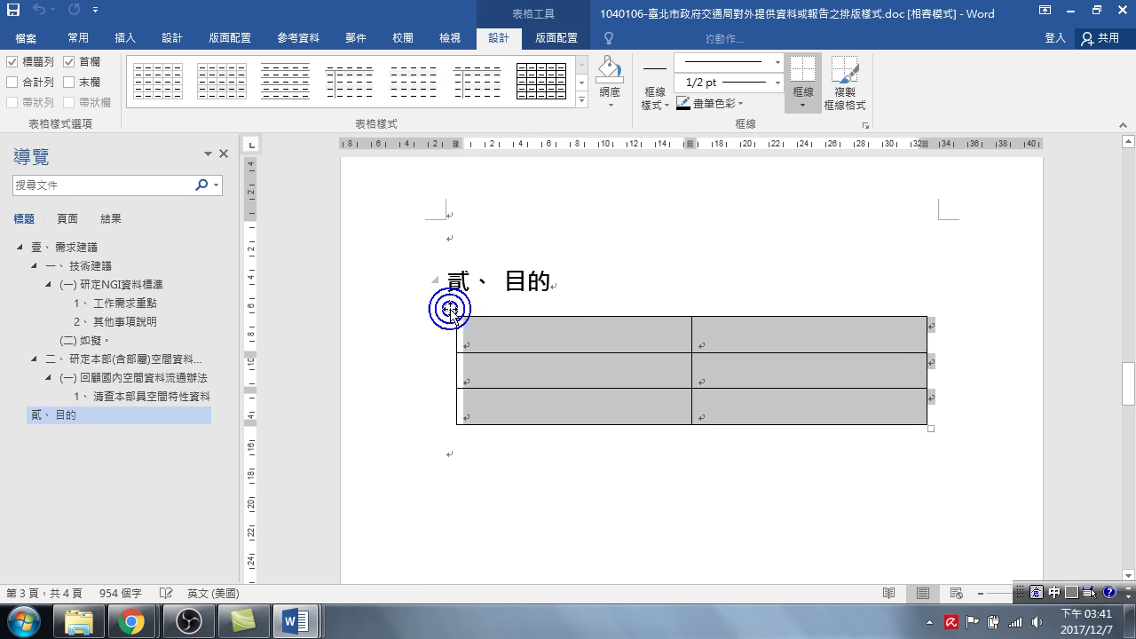
pyautogui.rightClick(450, 309)
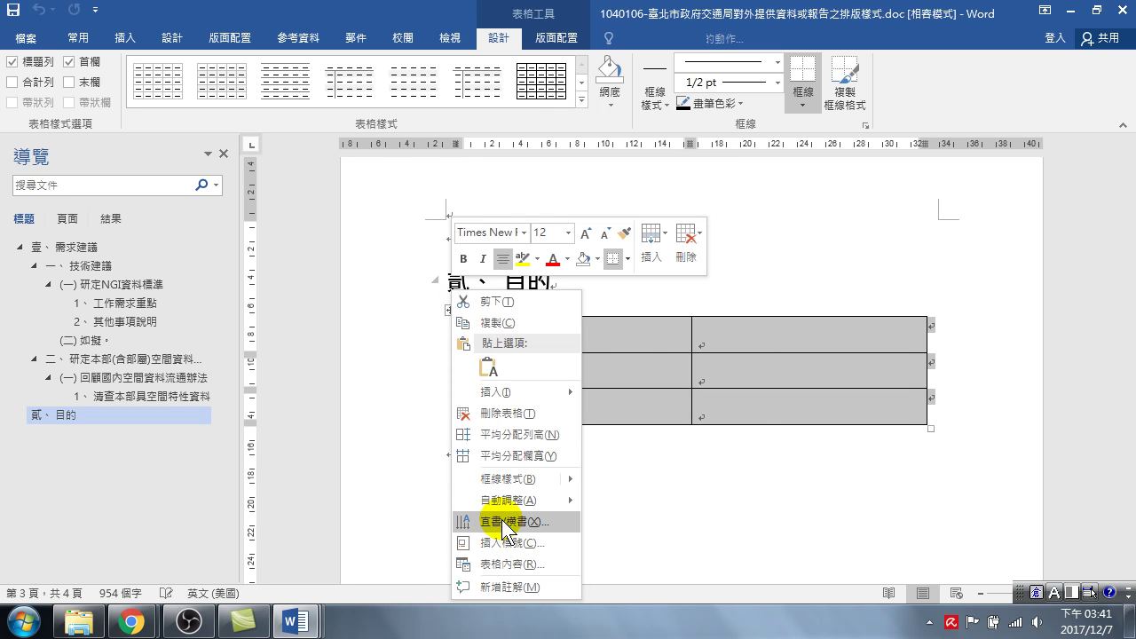
pyautogui.click(507, 573)
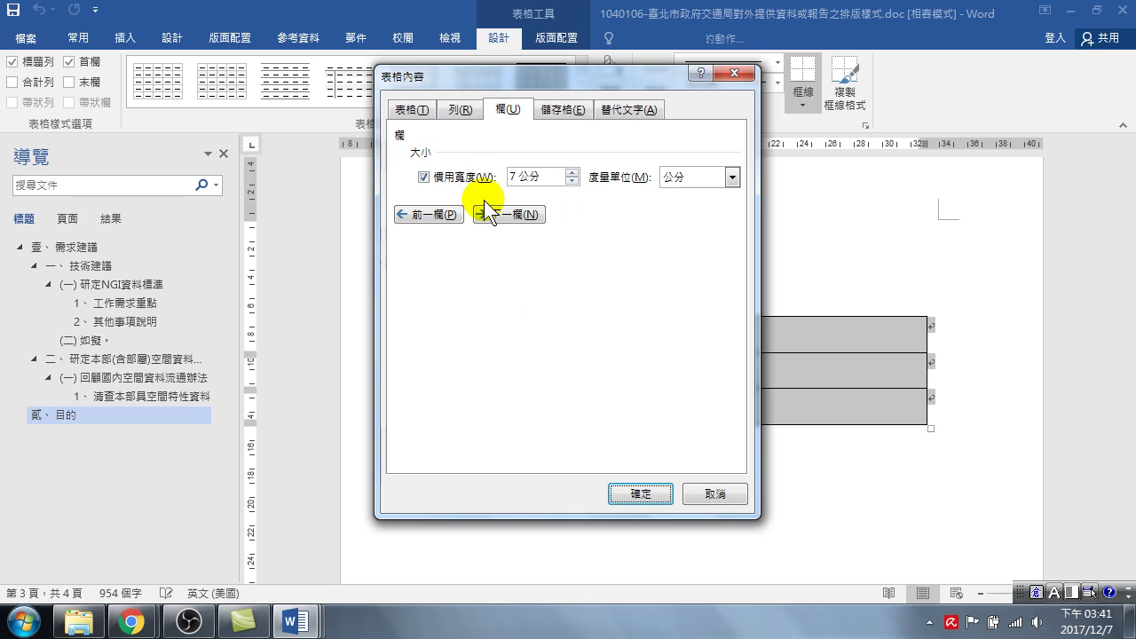
pyautogui.moveTo(518, 177); pyautogui.dragTo(497, 178)
pyautogui.write('6')
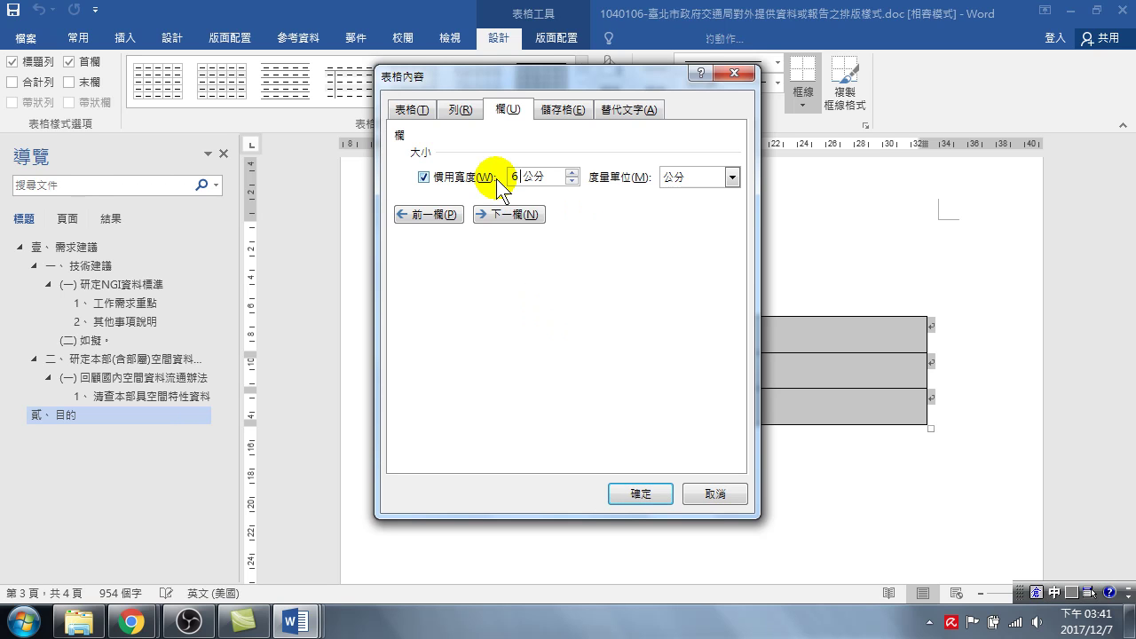
pyautogui.click(508, 213)
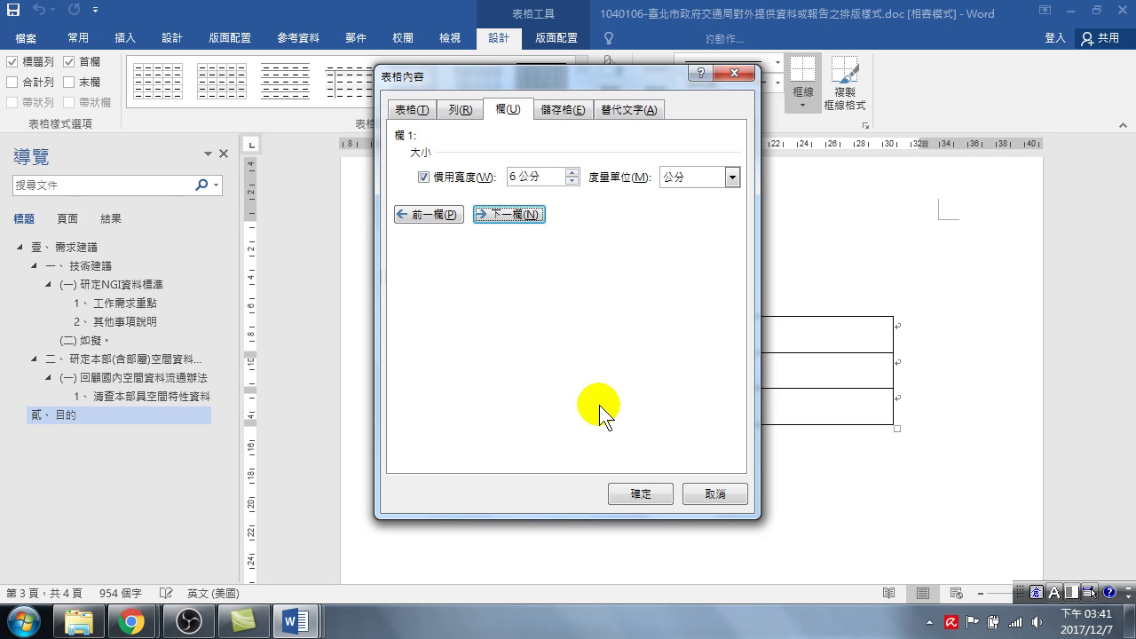
pyautogui.click(636, 495)
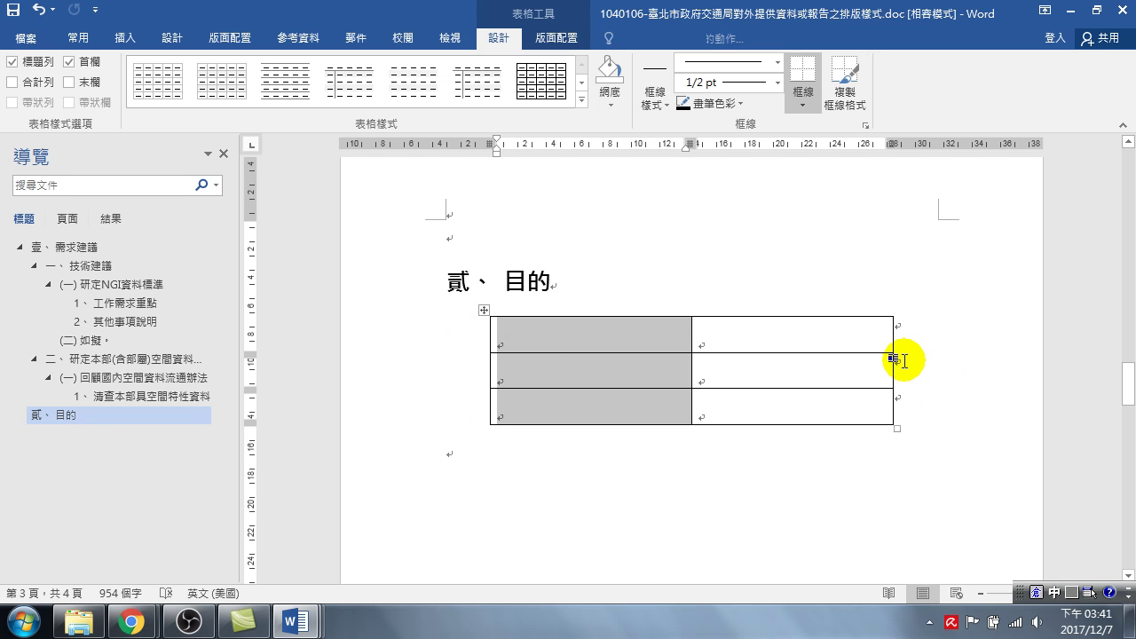
# Step: Add a fourth row from the last cell with Tab, then select all four table rows
pyautogui.click(793, 411)
pyautogui.press('Tab')
pyautogui.click(505, 336)
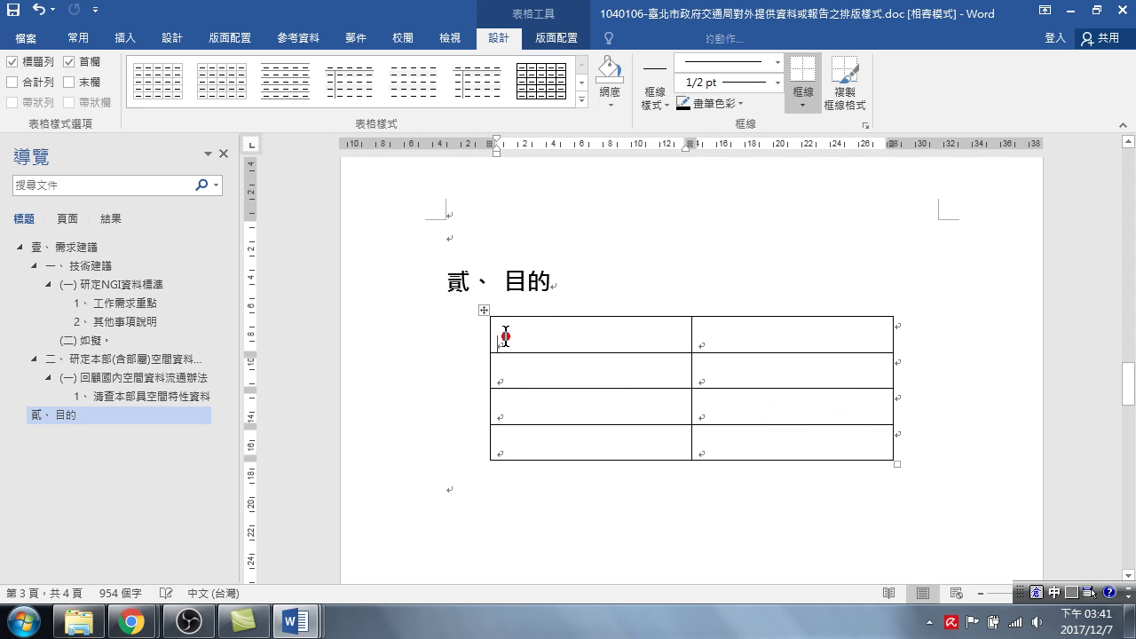
pyautogui.moveTo(513, 334); pyautogui.dragTo(881, 509)
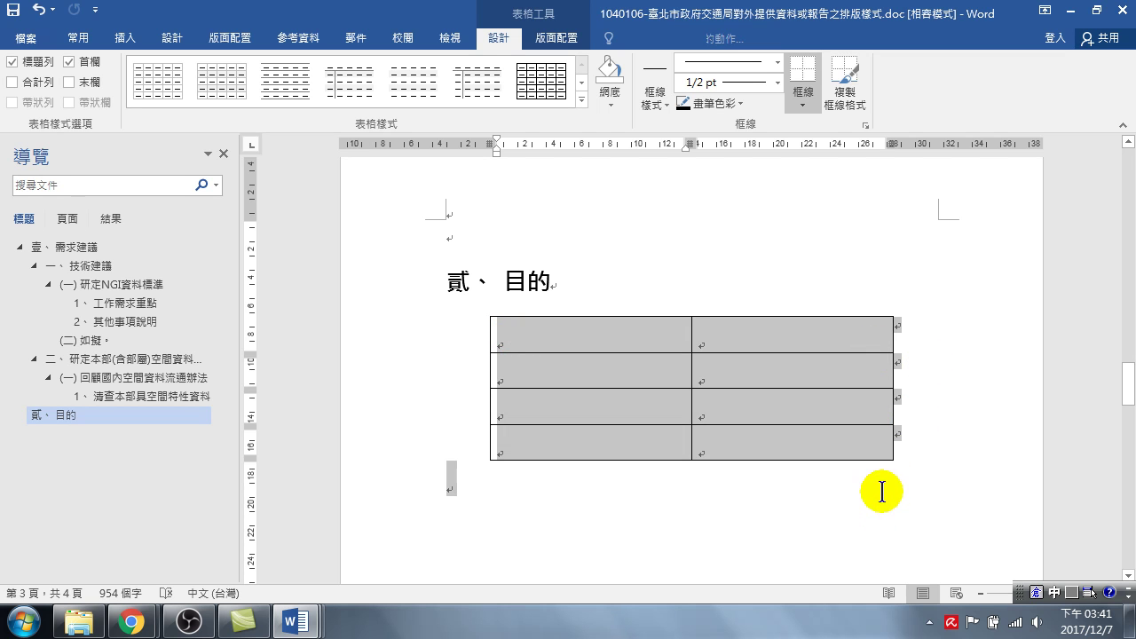
pyautogui.moveTo(881, 509); pyautogui.dragTo(839, 435)
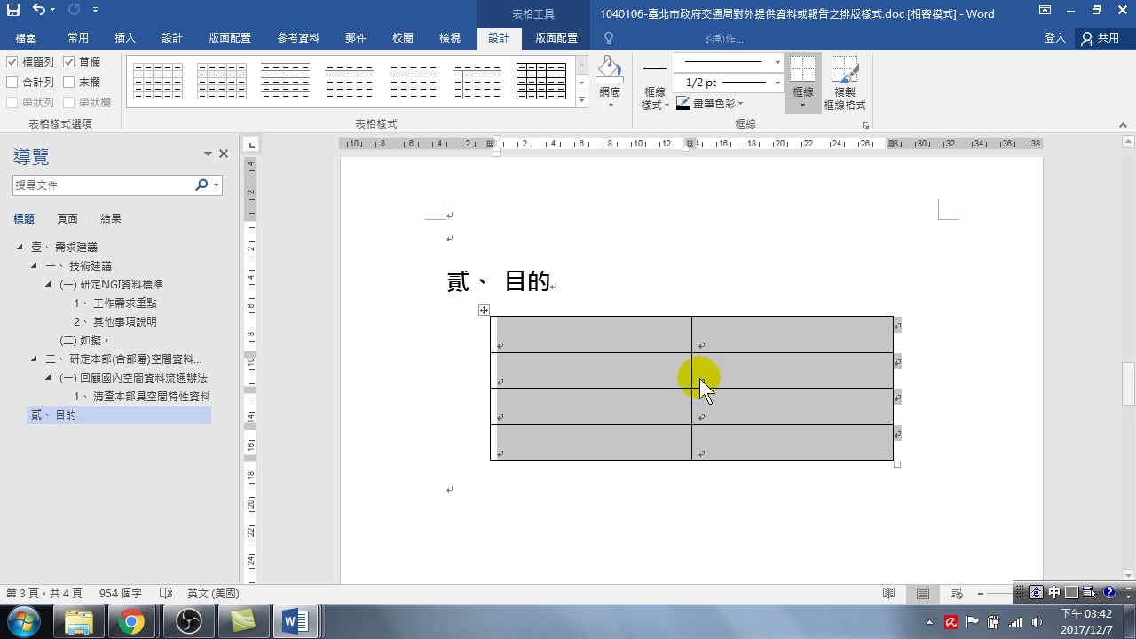
# Step: Give every table row a specified height (指定高度) of 4 cm
pyautogui.rightClick(485, 308)
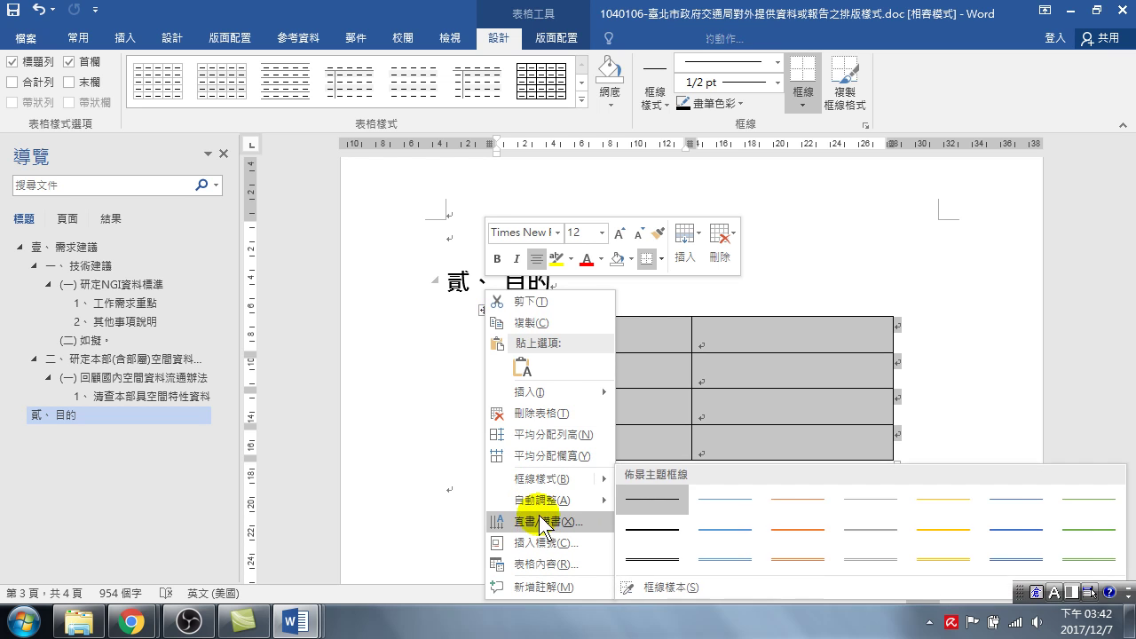
pyautogui.click(545, 562)
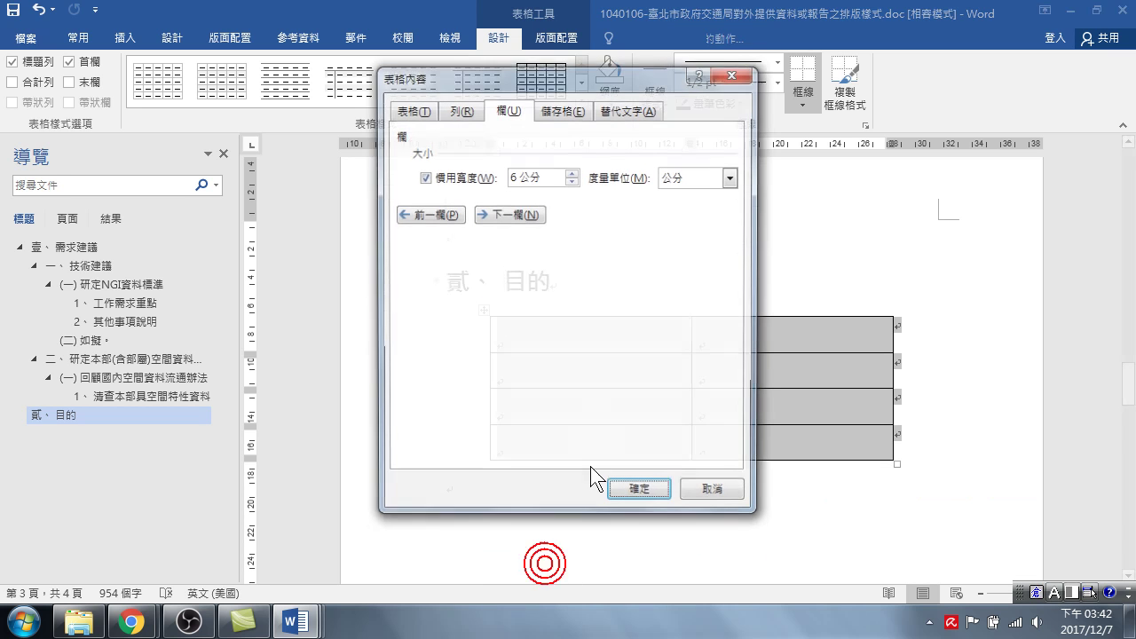
pyautogui.click(457, 110)
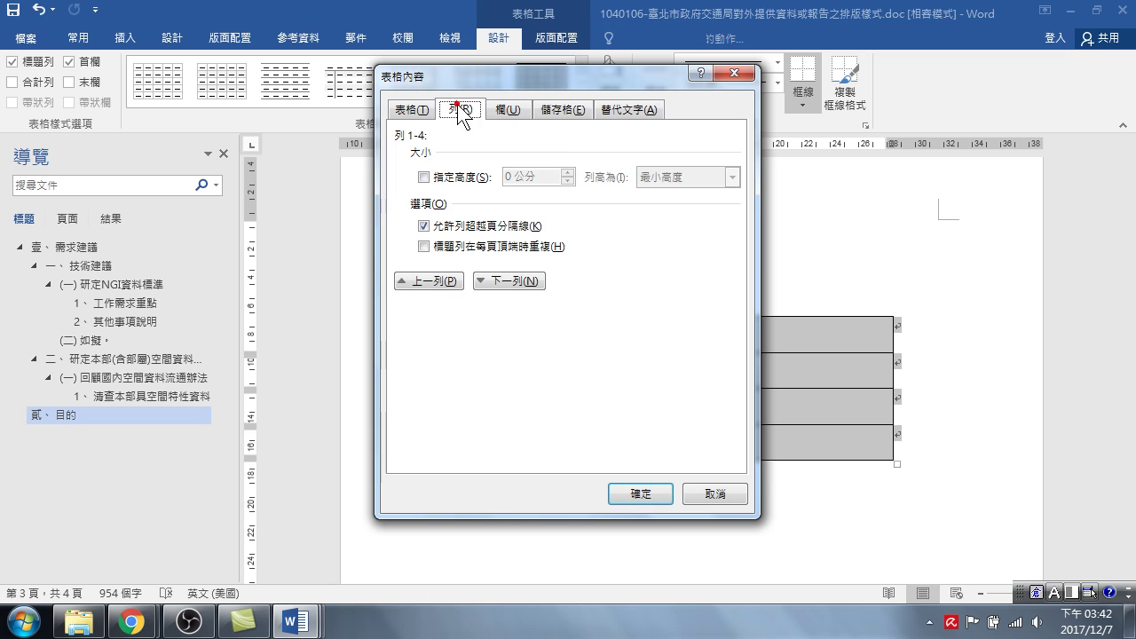
pyautogui.click(424, 177)
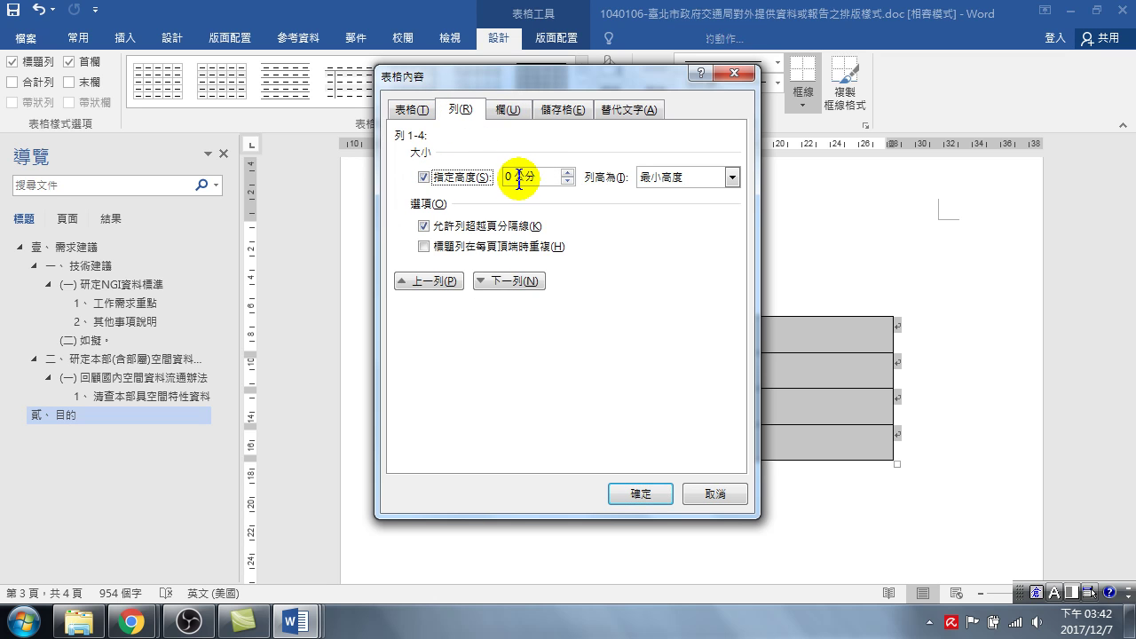
pyautogui.click(511, 178)
pyautogui.write('4')
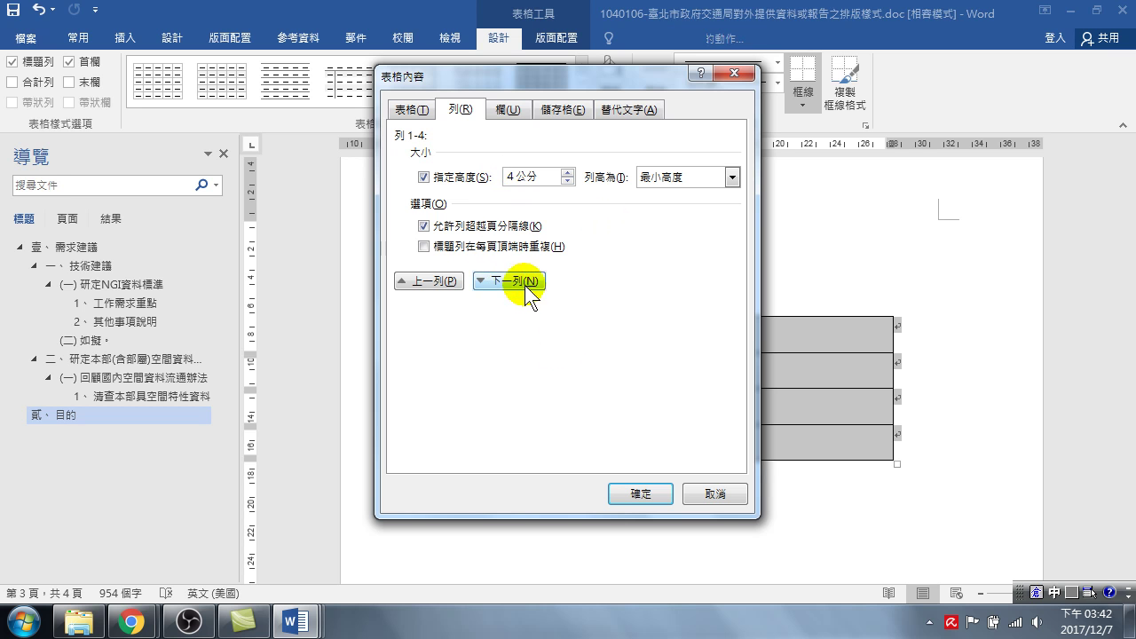
pyautogui.click(643, 495)
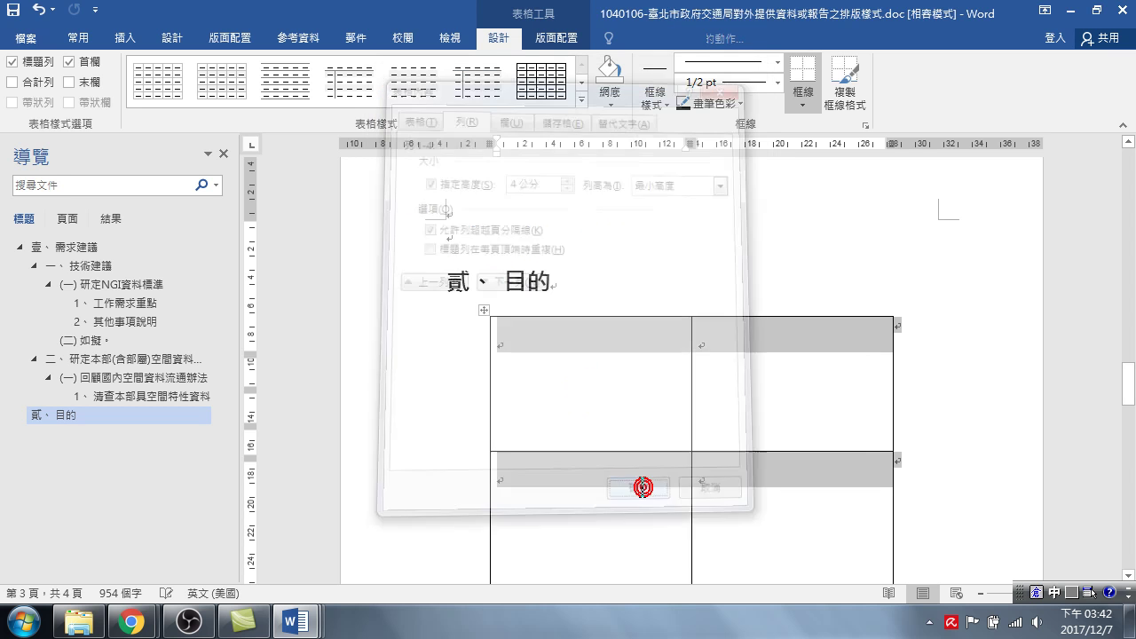
pyautogui.click(544, 347)
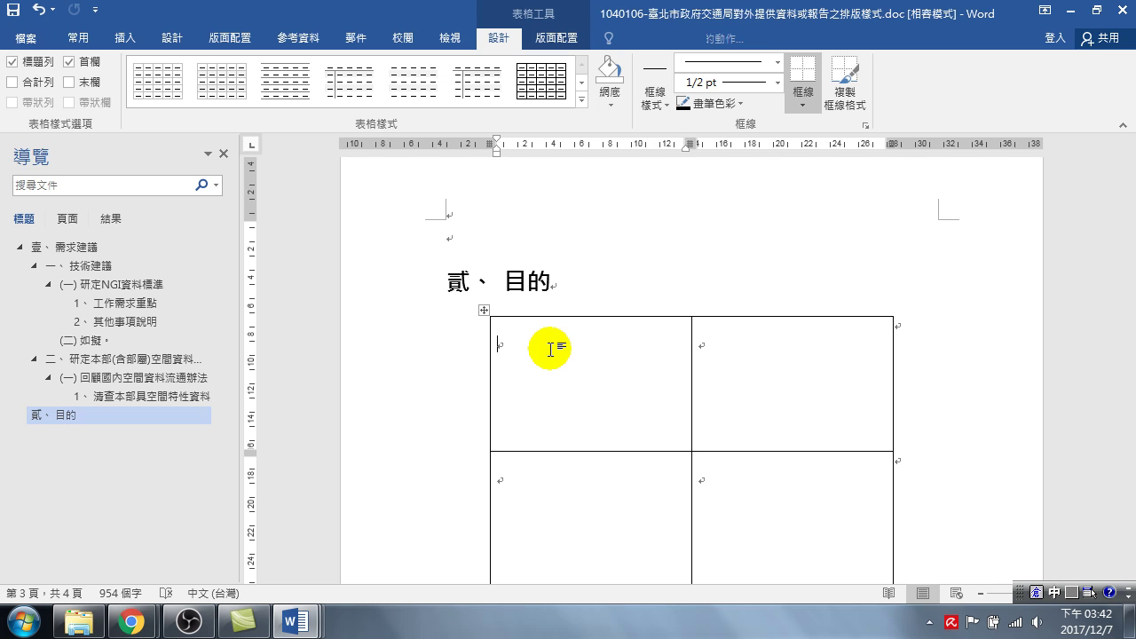
pyautogui.rightClick(484, 311)
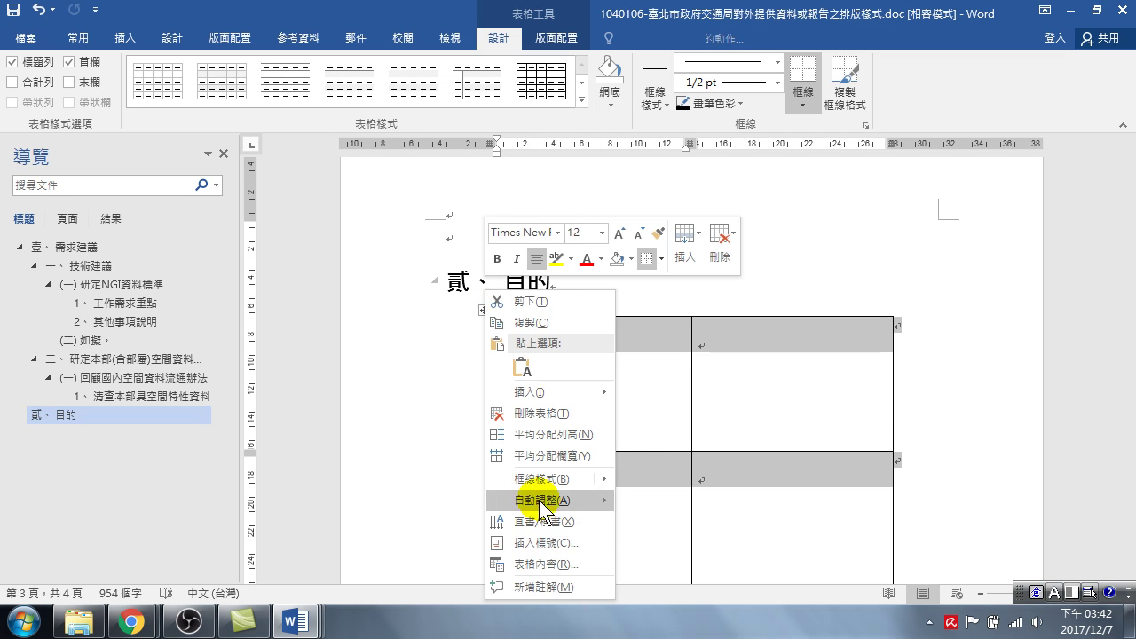
pyautogui.click(546, 565)
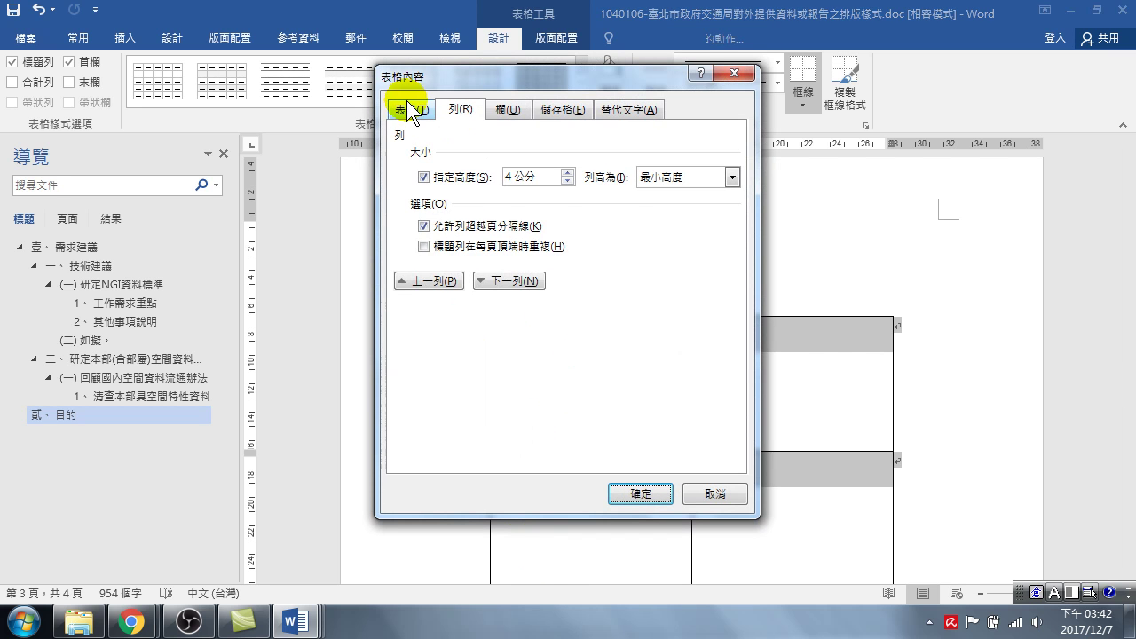
pyautogui.click(407, 110)
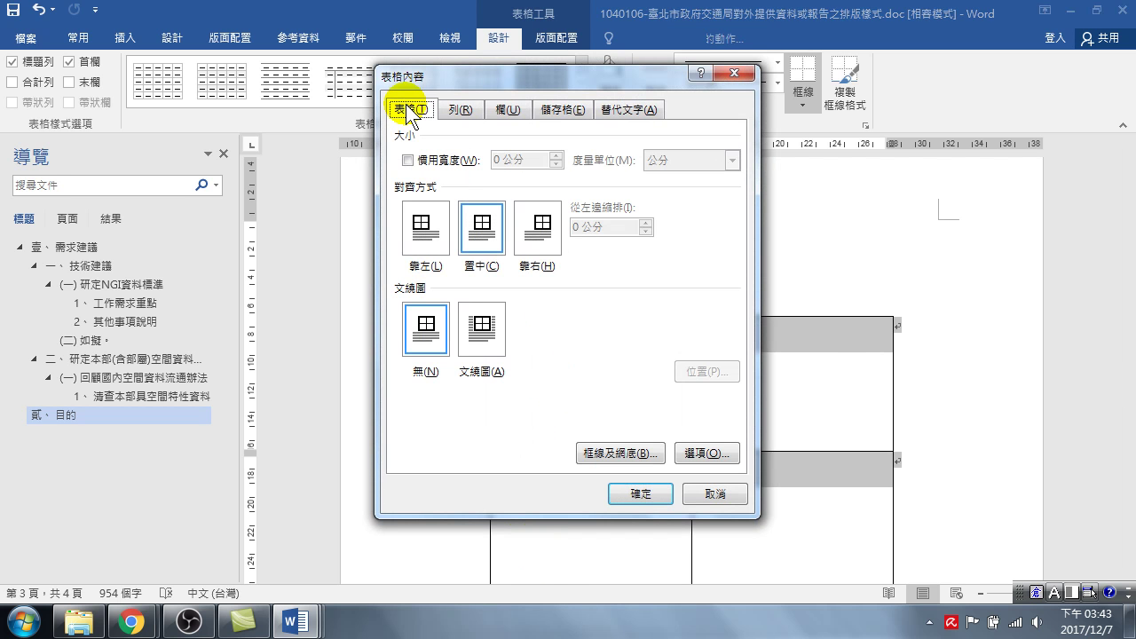
pyautogui.click(700, 451)
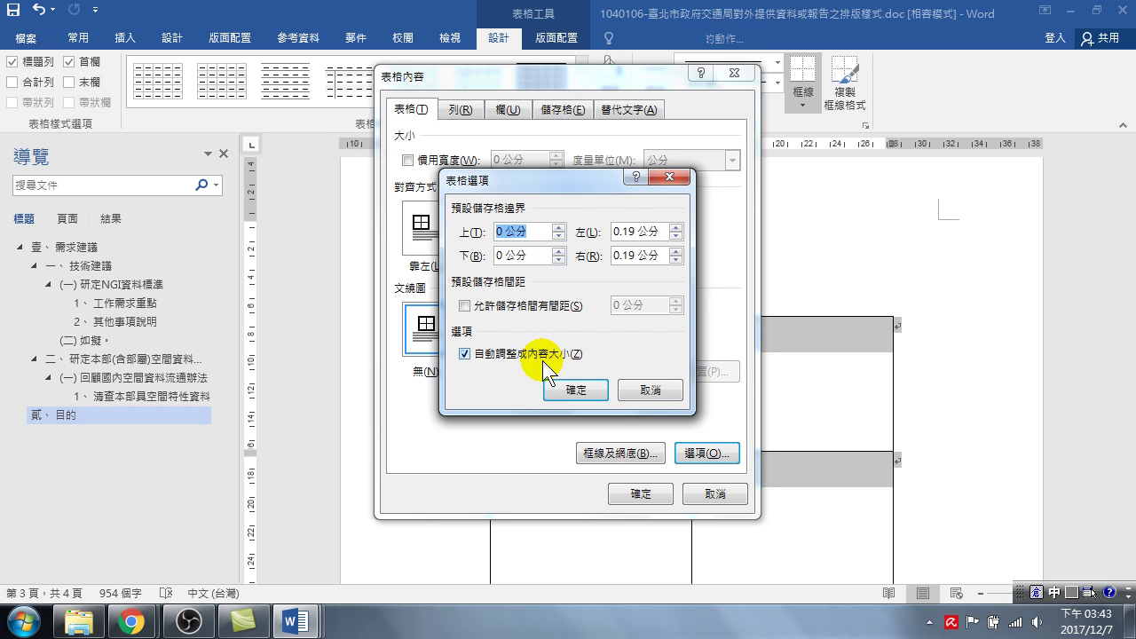
pyautogui.click(466, 354)
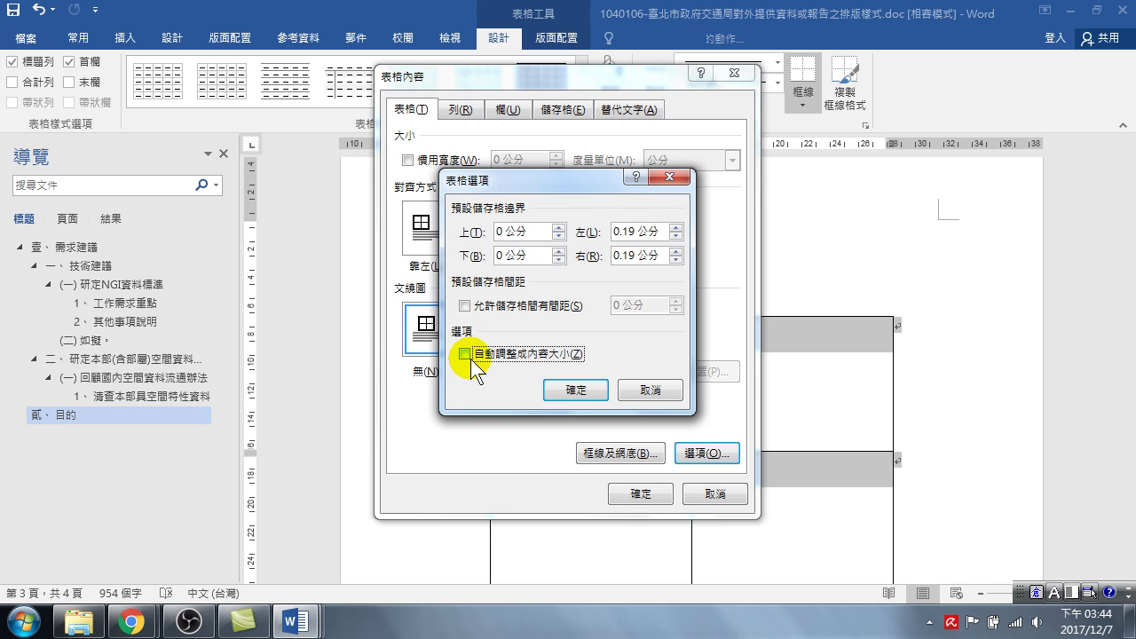
pyautogui.click(577, 389)
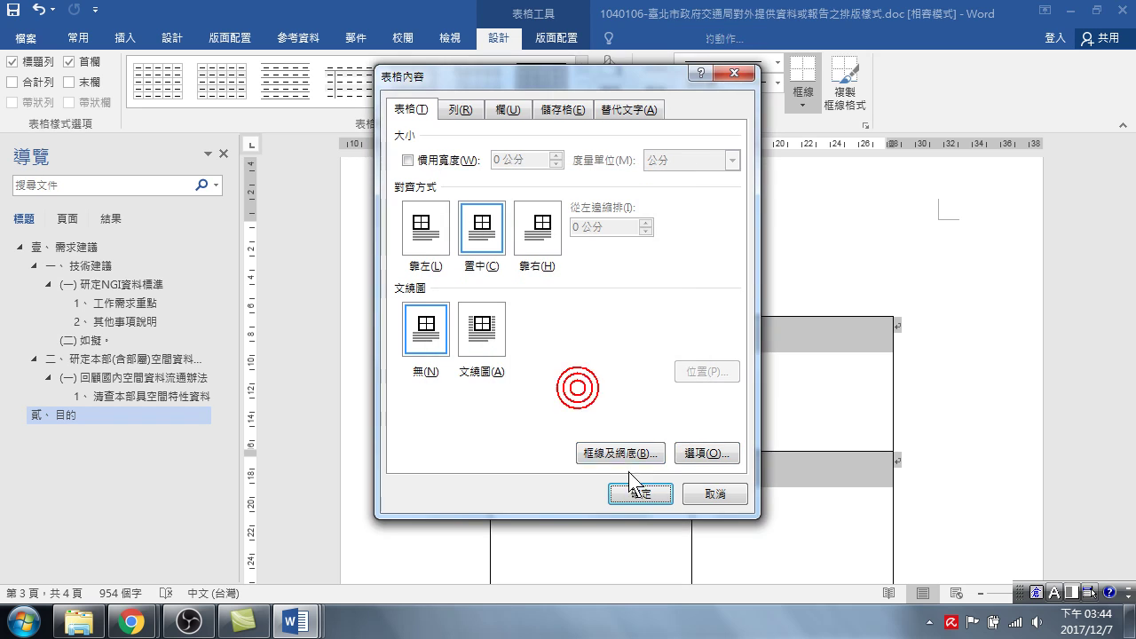
pyautogui.click(636, 492)
pyautogui.click(519, 354)
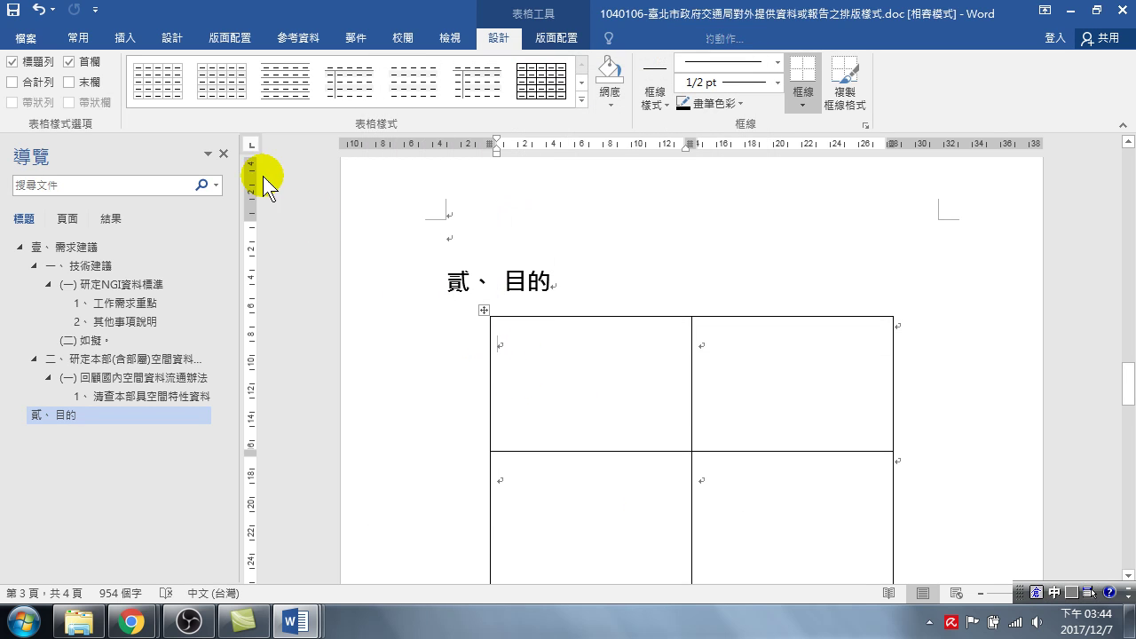
# Step: Insert the chrysanthemum picture 菊花.jpg from Sample Pictures into the table's first cell
pyautogui.click(125, 37)
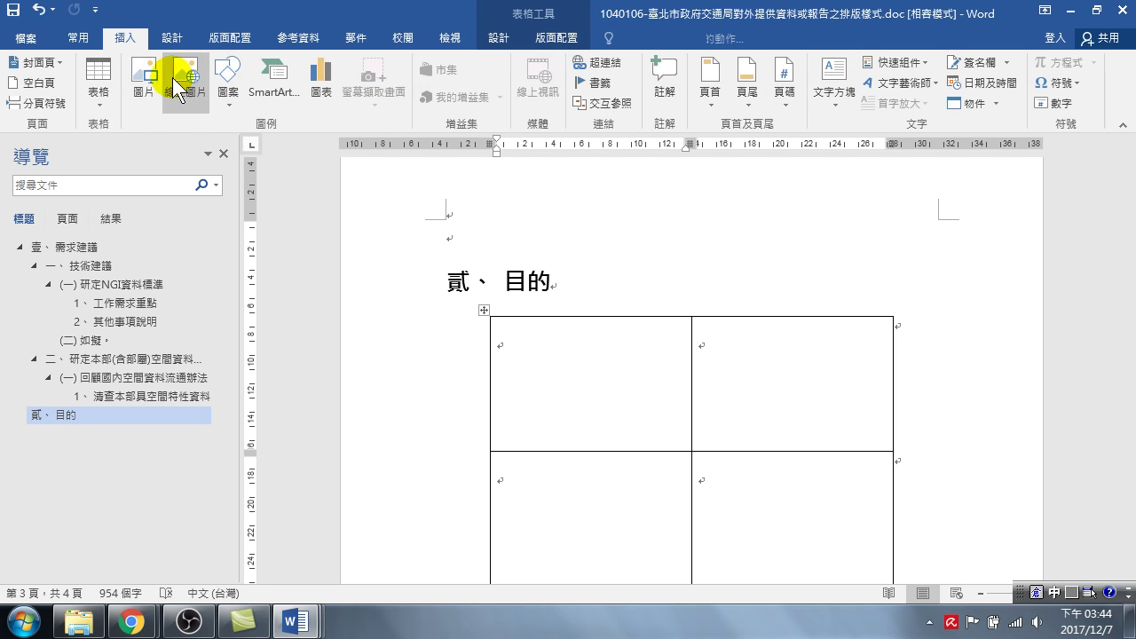
pyautogui.click(142, 80)
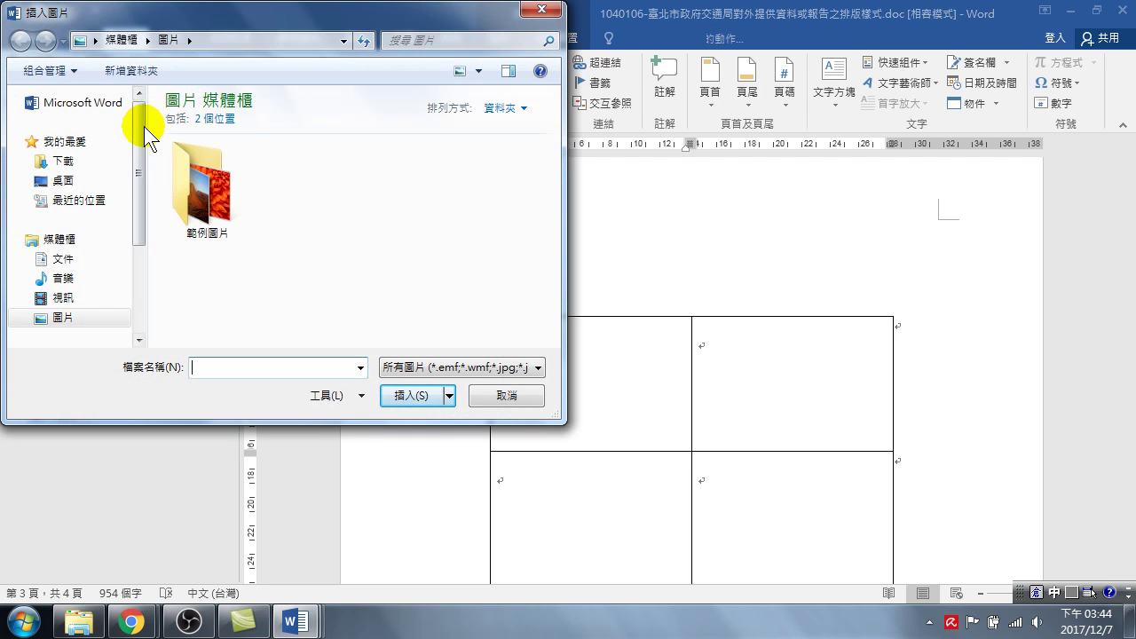
pyautogui.doubleClick(205, 195)
pyautogui.click(219, 192)
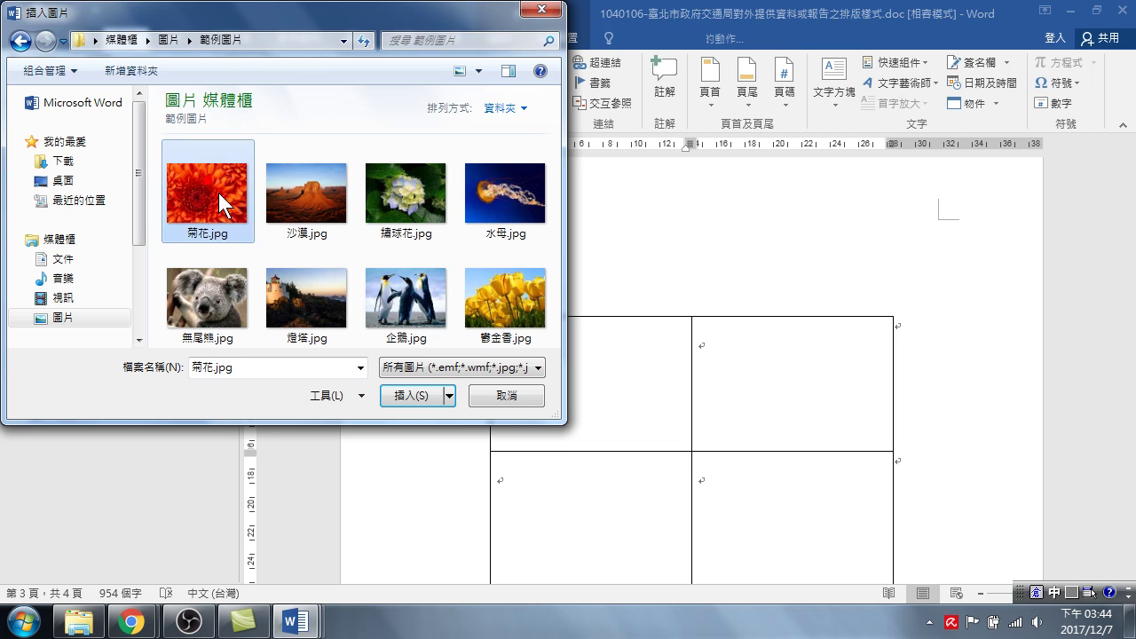
pyautogui.click(401, 395)
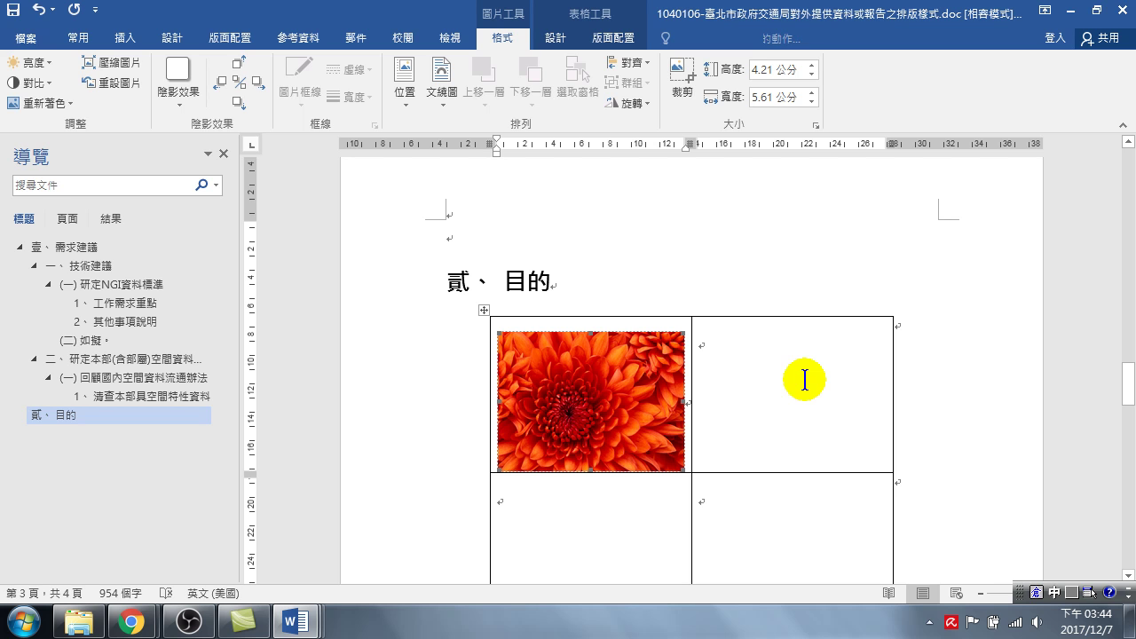
# Step: Shorten the second row and type the caption 菊花 in the cell under the chrysanthemum
pyautogui.scroll(-3, 595, 400)
pyautogui.click(596, 400)
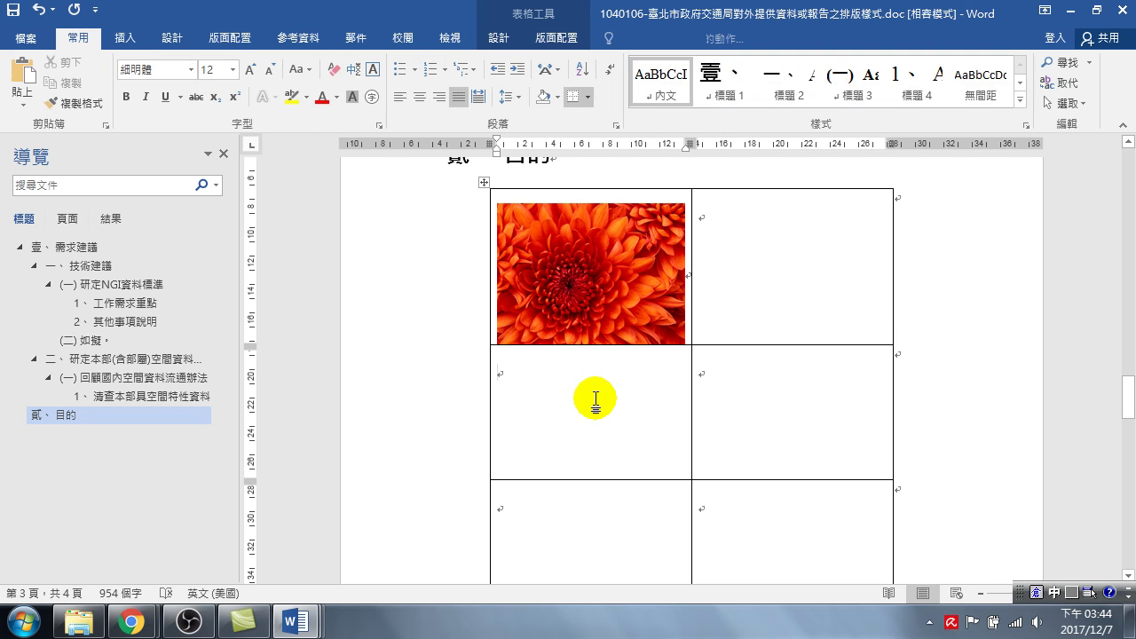
pyautogui.click(450, 411)
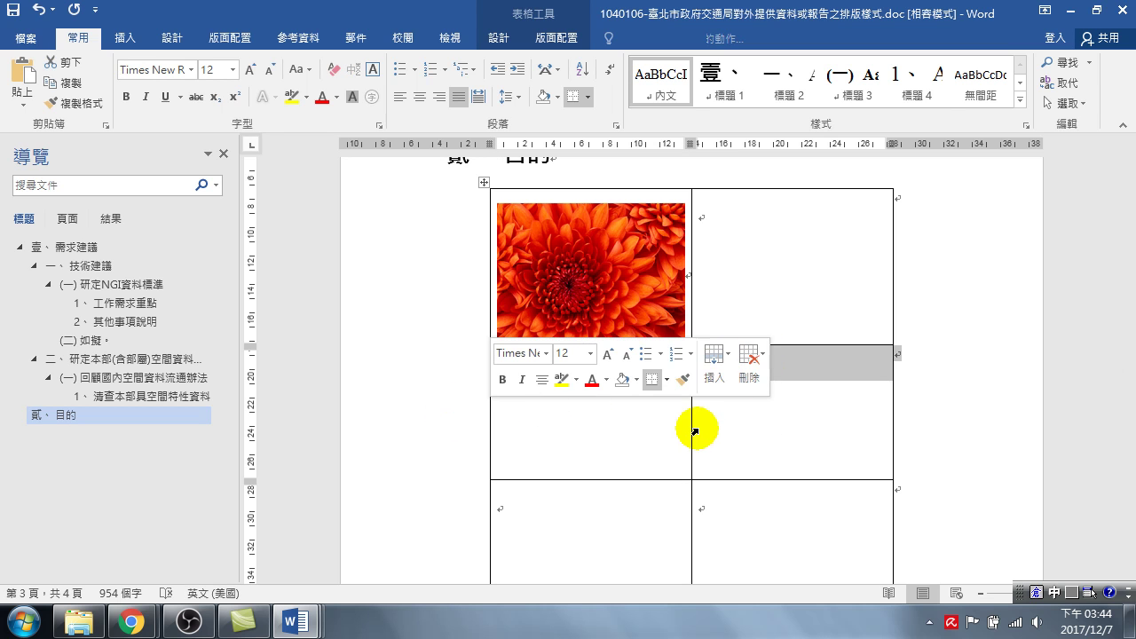
pyautogui.moveTo(586, 480)
pyautogui.mouseDown()
pyautogui.moveTo(615, 434)
pyautogui.moveTo(618, 385)
pyautogui.mouseUp()
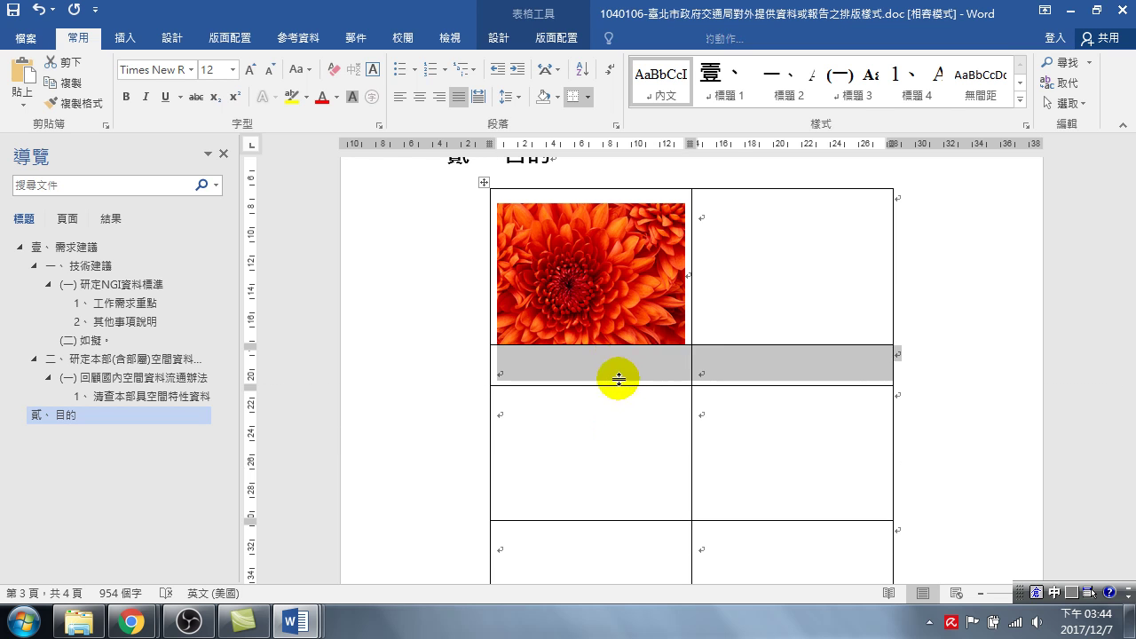
pyautogui.click(568, 371)
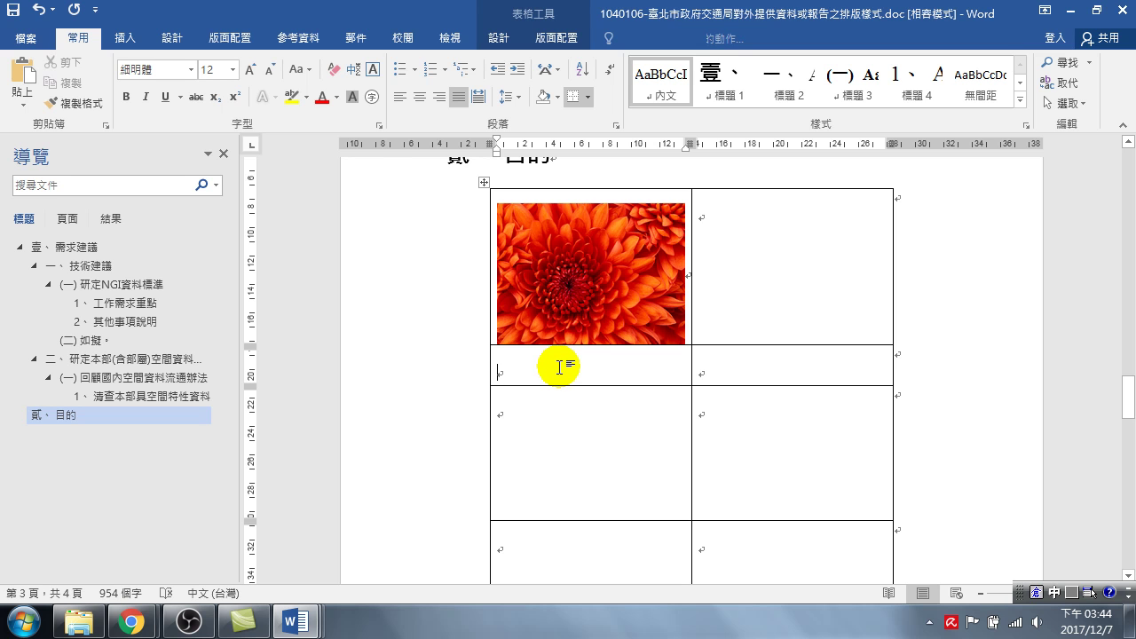
pyautogui.write('t')
pyautogui.press('space')
pyautogui.write('top')
pyautogui.press('space')
pyautogui.press('Return')
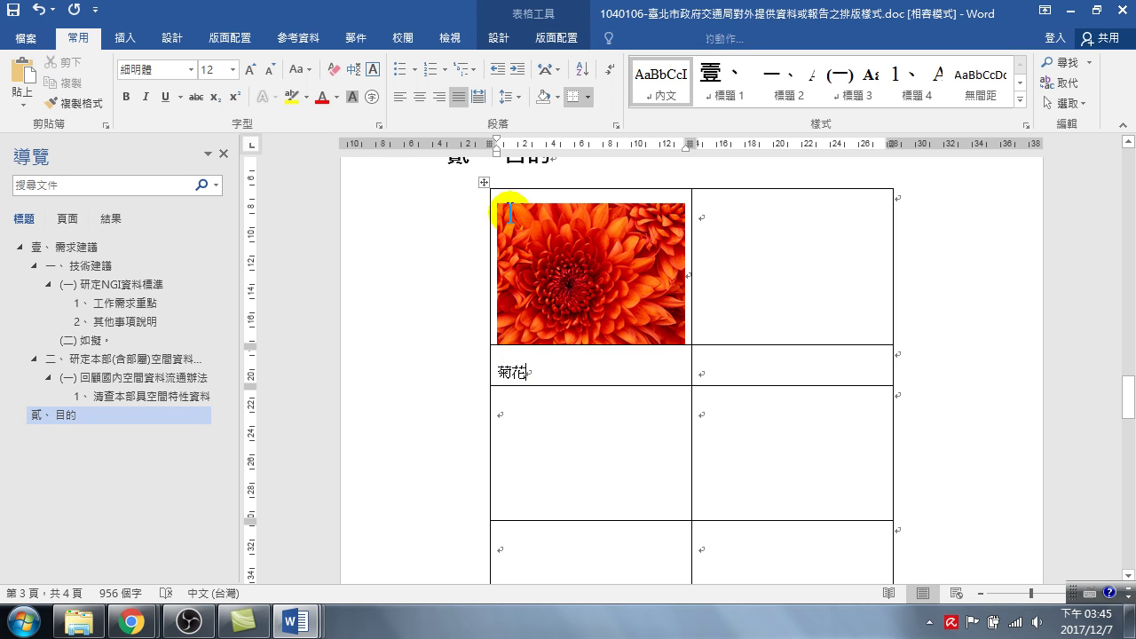
# Step: Insert the desert picture 沙漠.jpg into the table's top-right cell
pyautogui.click(725, 236)
pyautogui.click(129, 51)
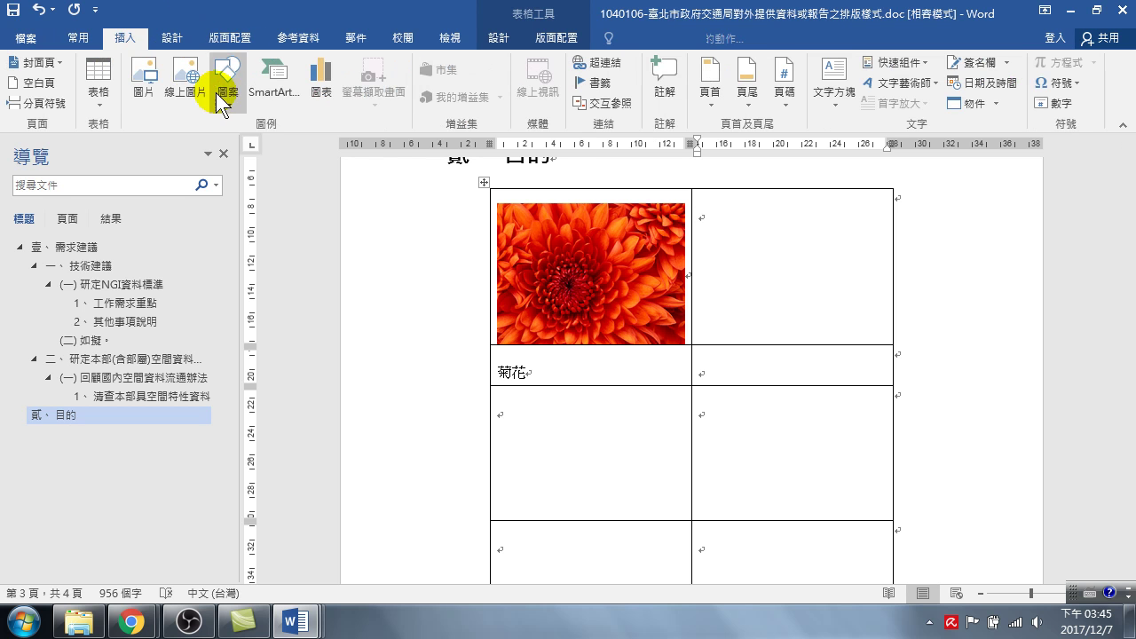
pyautogui.click(145, 71)
pyautogui.click(316, 184)
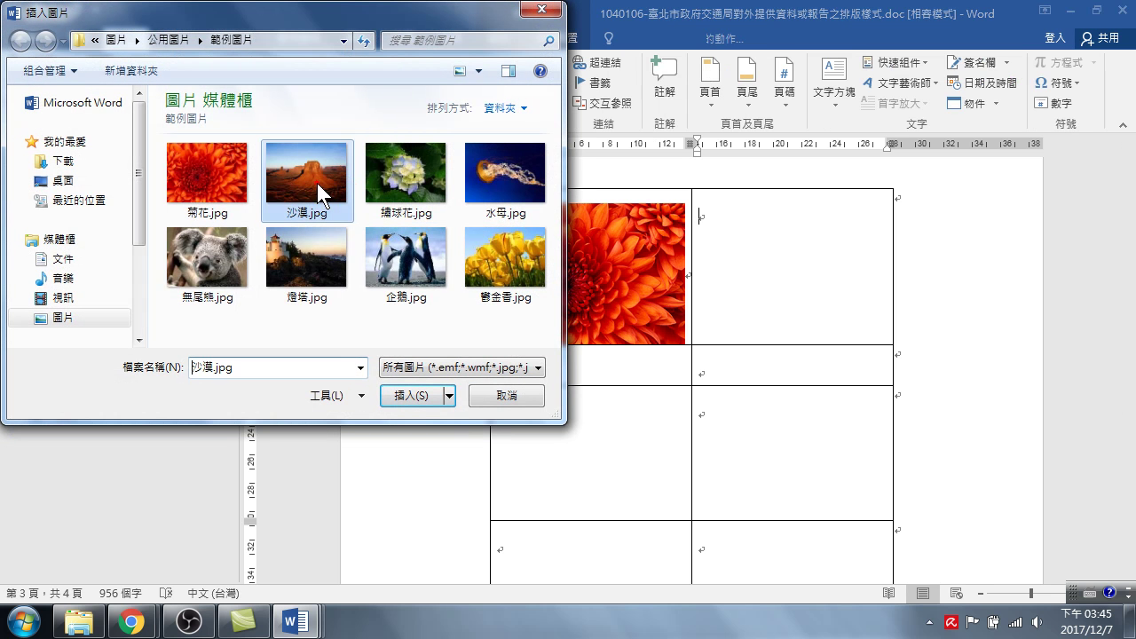
pyautogui.click(406, 396)
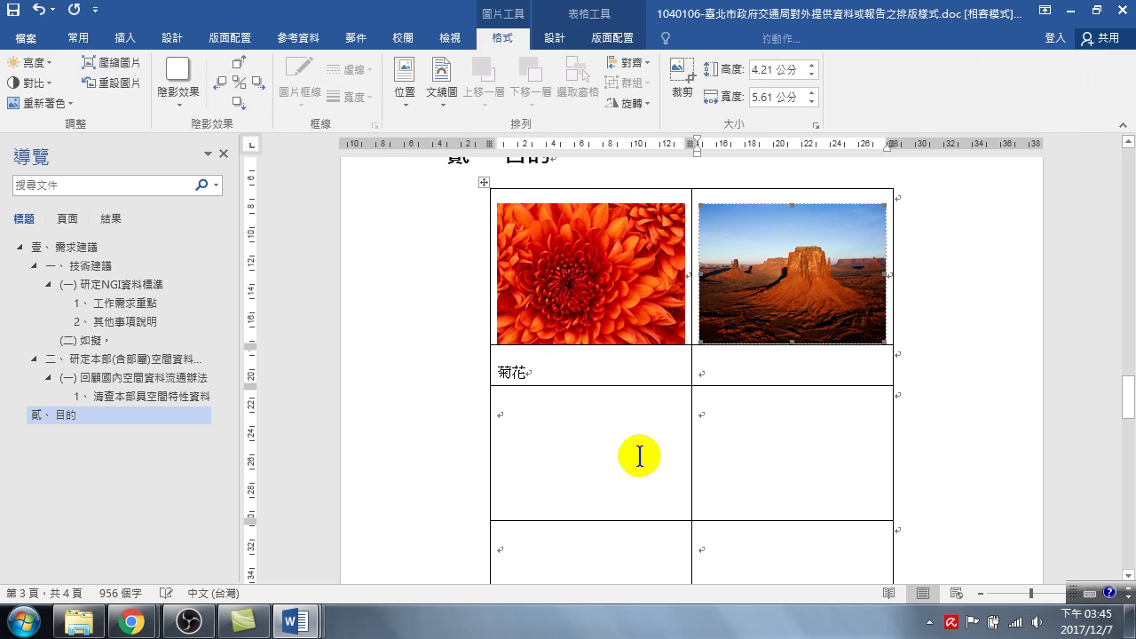
pyautogui.click(512, 436)
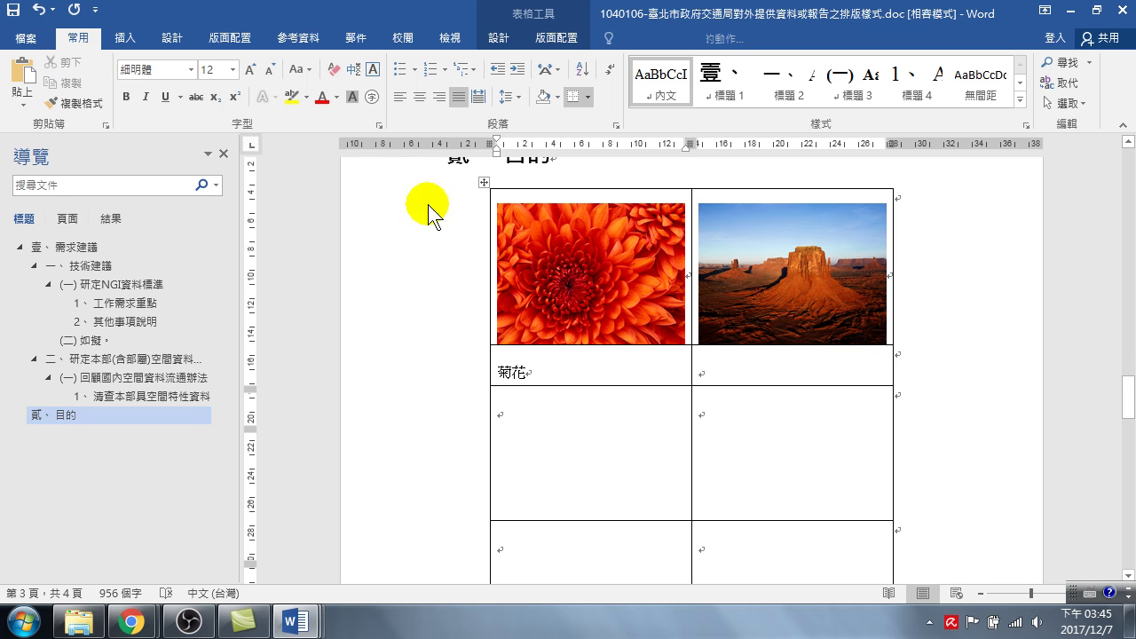
# Step: Type the caption 火山 in the cell beneath the desert photo
pyautogui.scroll(3, 427, 214)
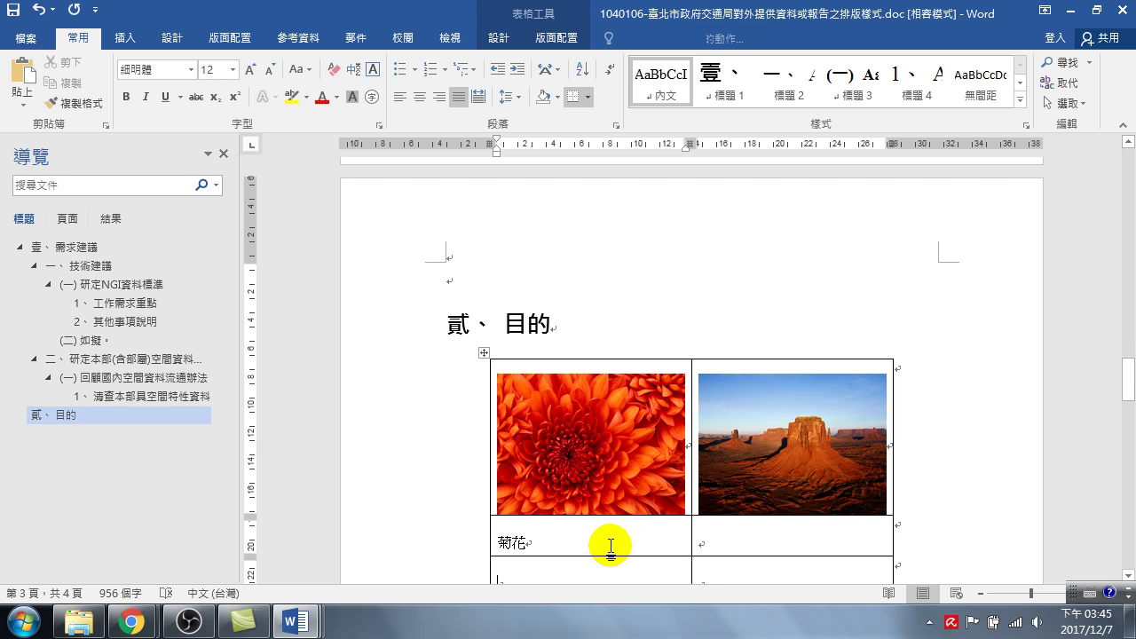
pyautogui.scroll(-2, 728, 439)
pyautogui.click(729, 447)
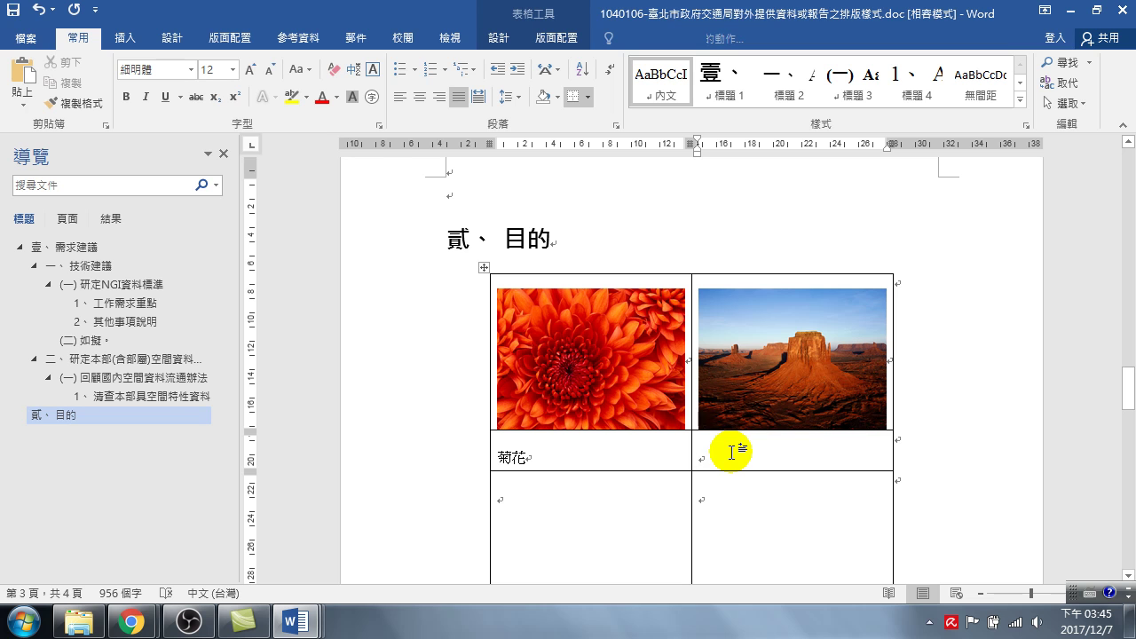
pyautogui.write('F')
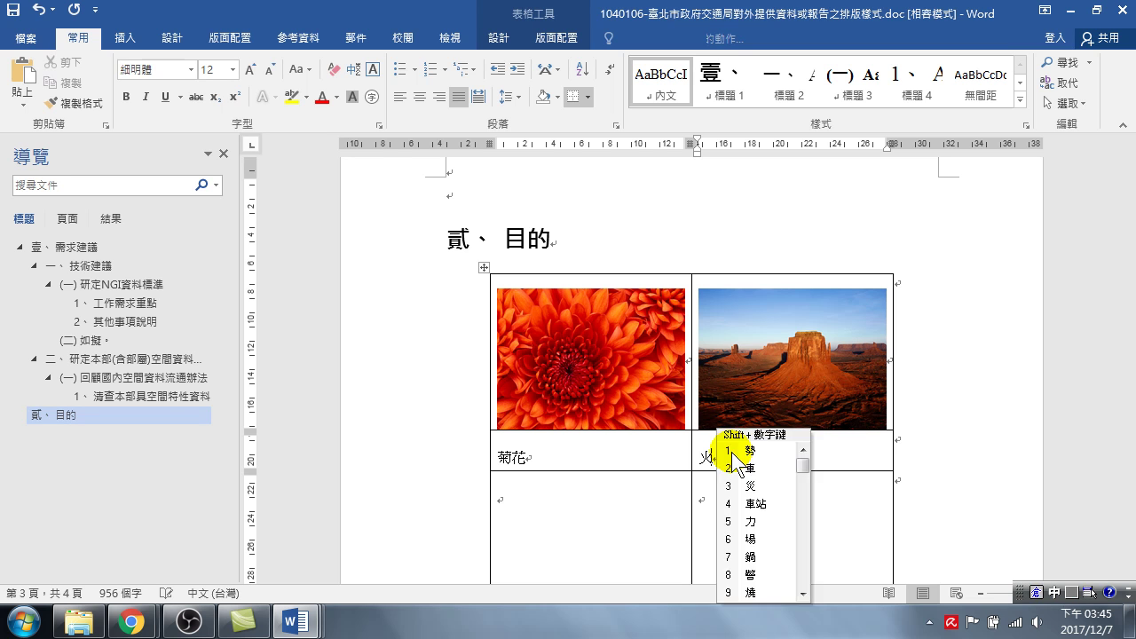
pyautogui.write('火山')
pyautogui.click(557, 516)
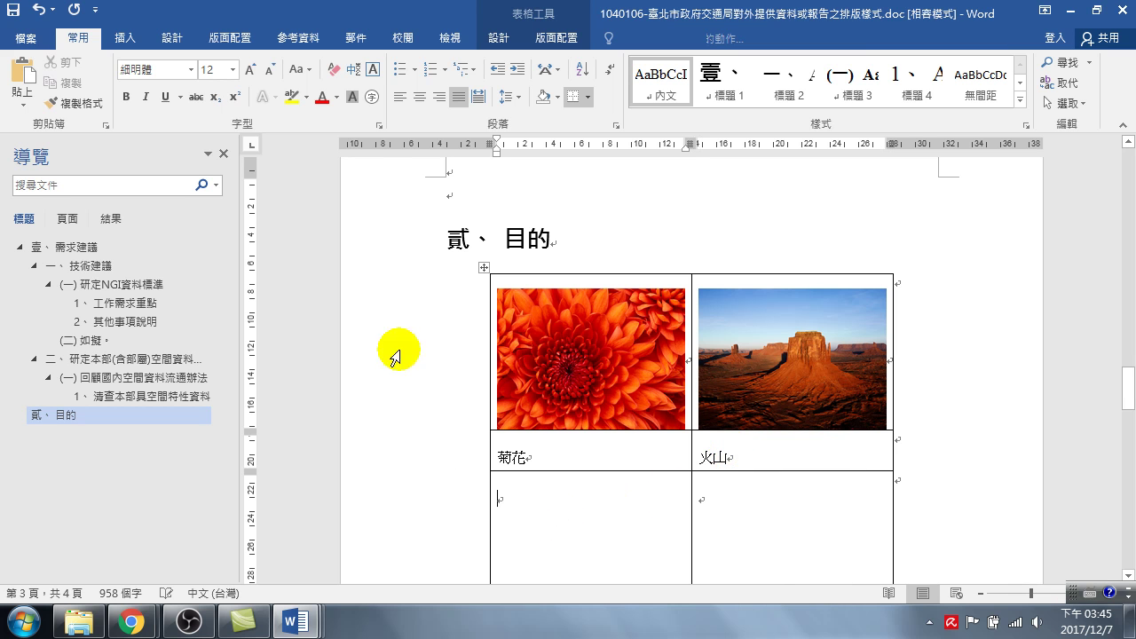
pyautogui.click(125, 37)
# Step: Insert the jellyfish and koala pictures into the two third-row cells
pyautogui.click(157, 89)
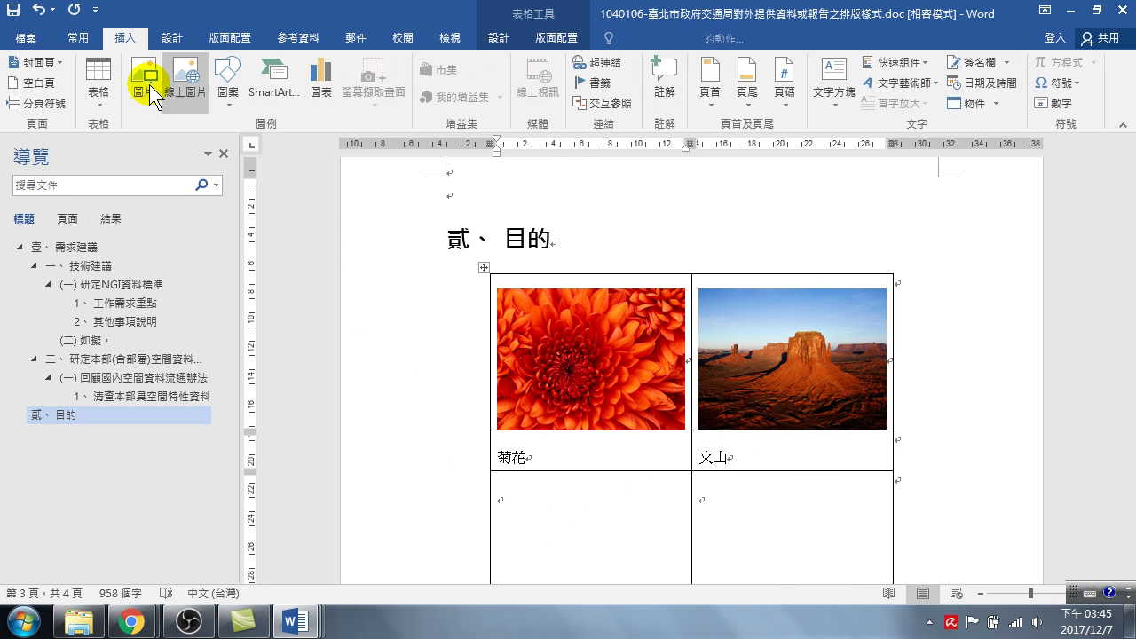
pyautogui.click(402, 177)
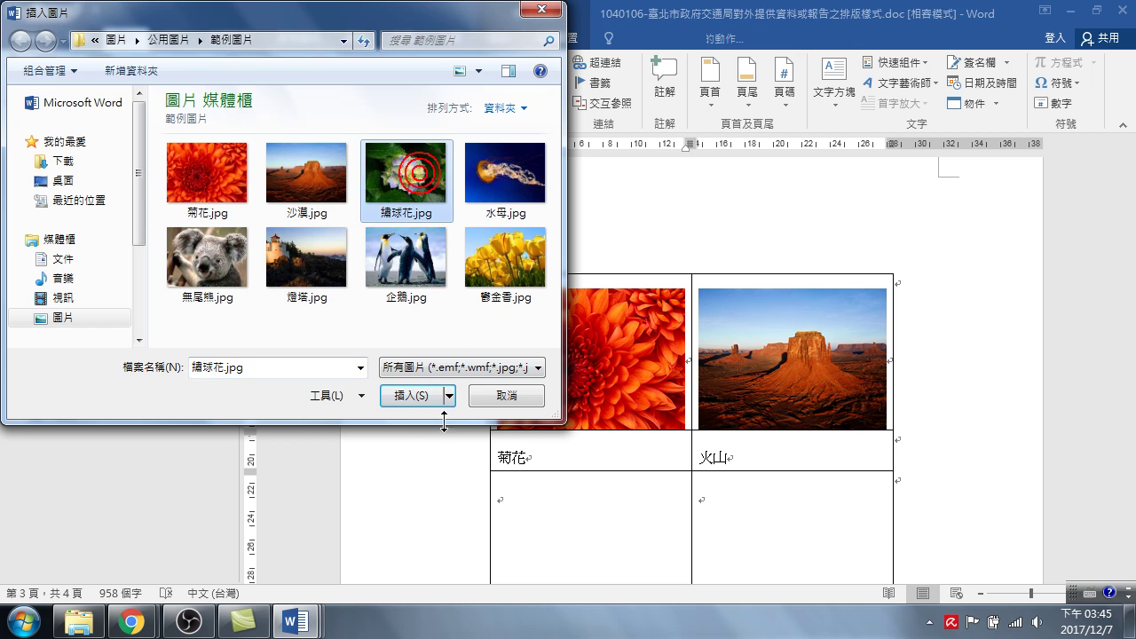
pyautogui.click(504, 169)
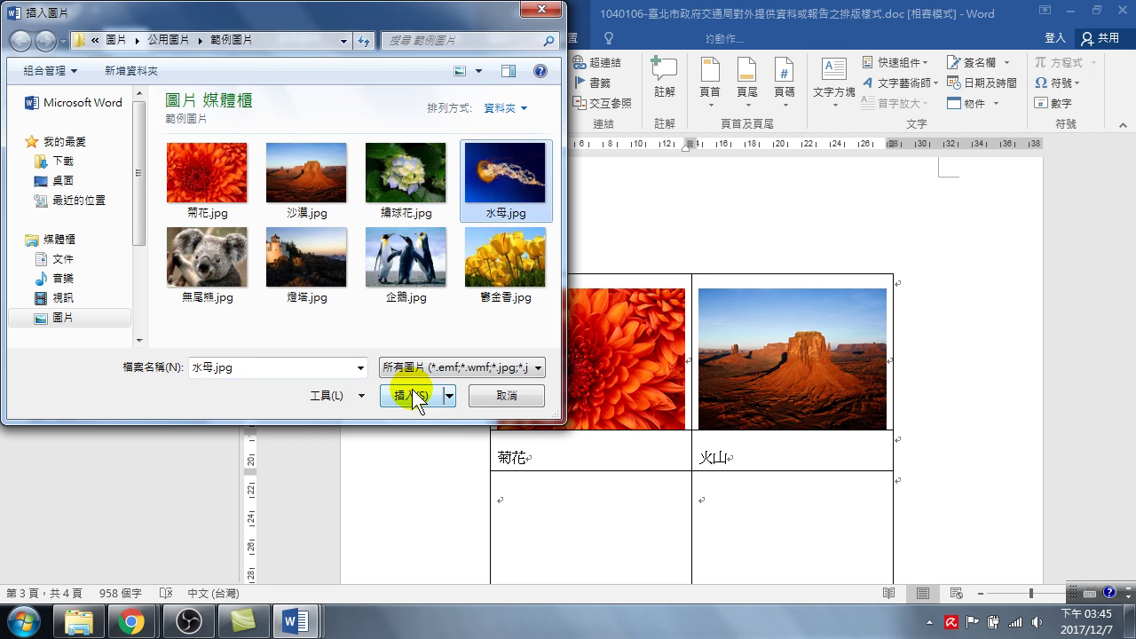
pyautogui.click(410, 395)
pyautogui.click(764, 278)
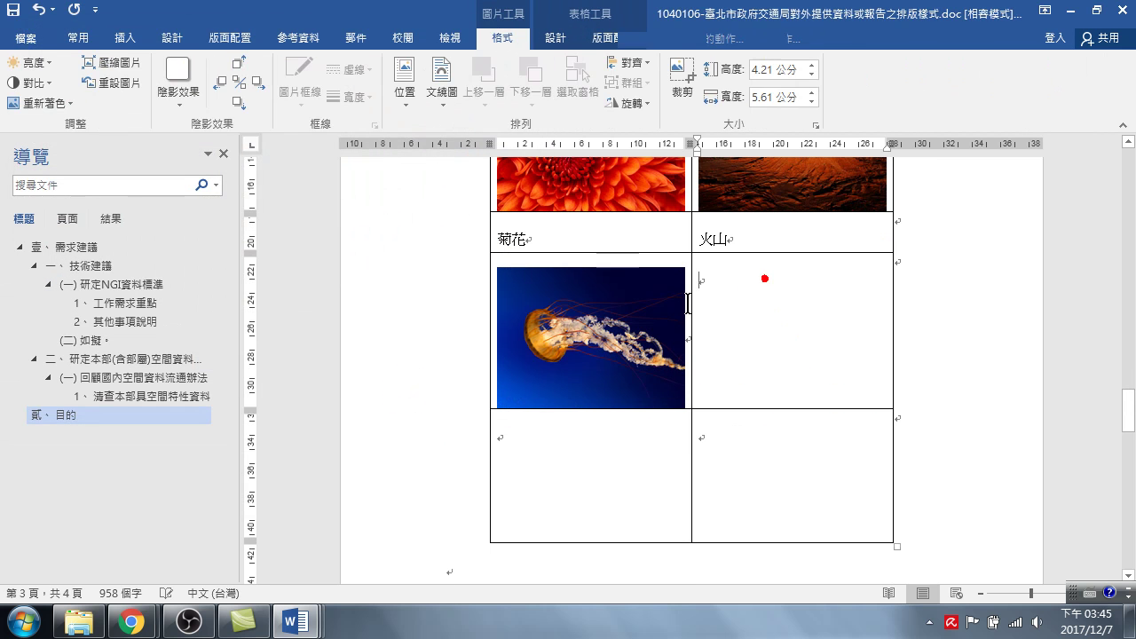
pyautogui.click(126, 37)
pyautogui.click(147, 75)
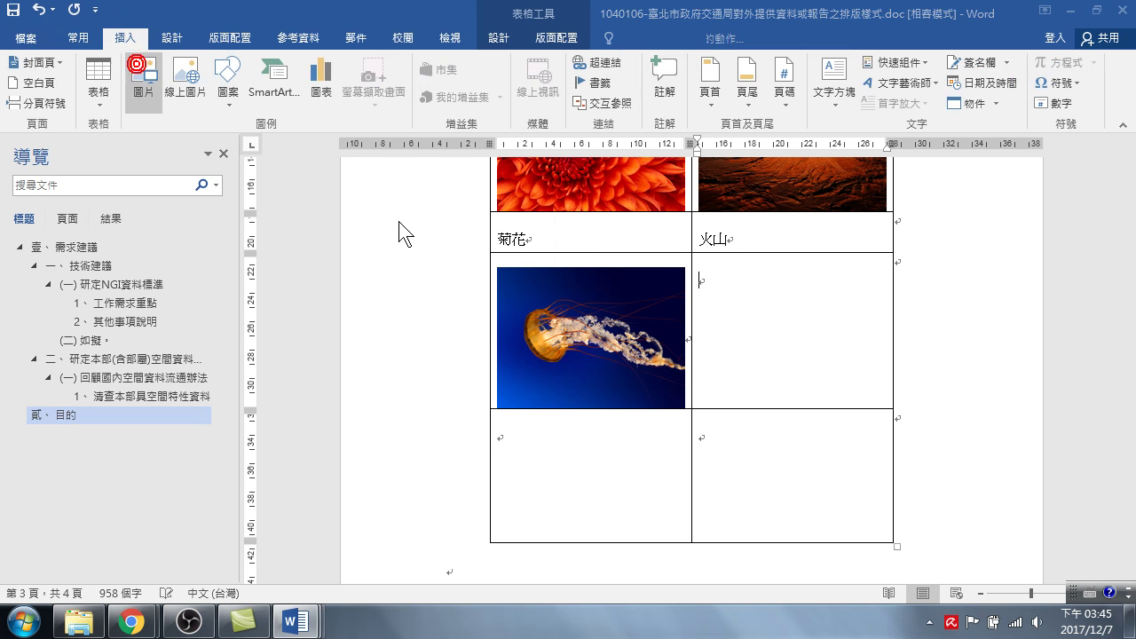
pyautogui.click(203, 267)
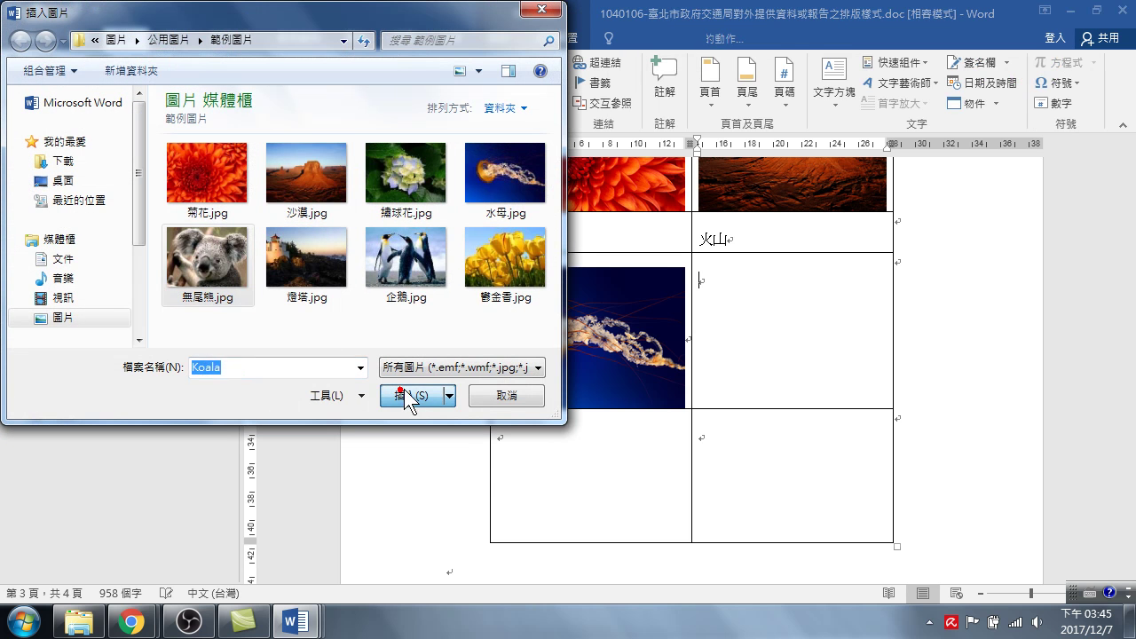
pyautogui.click(400, 398)
pyautogui.click(549, 487)
# Step: Type the captions 水母 and 無尾熊 beneath the jellyfish and koala photos
pyautogui.moveTo(566, 541); pyautogui.dragTo(553, 432)
pyautogui.write('E w')
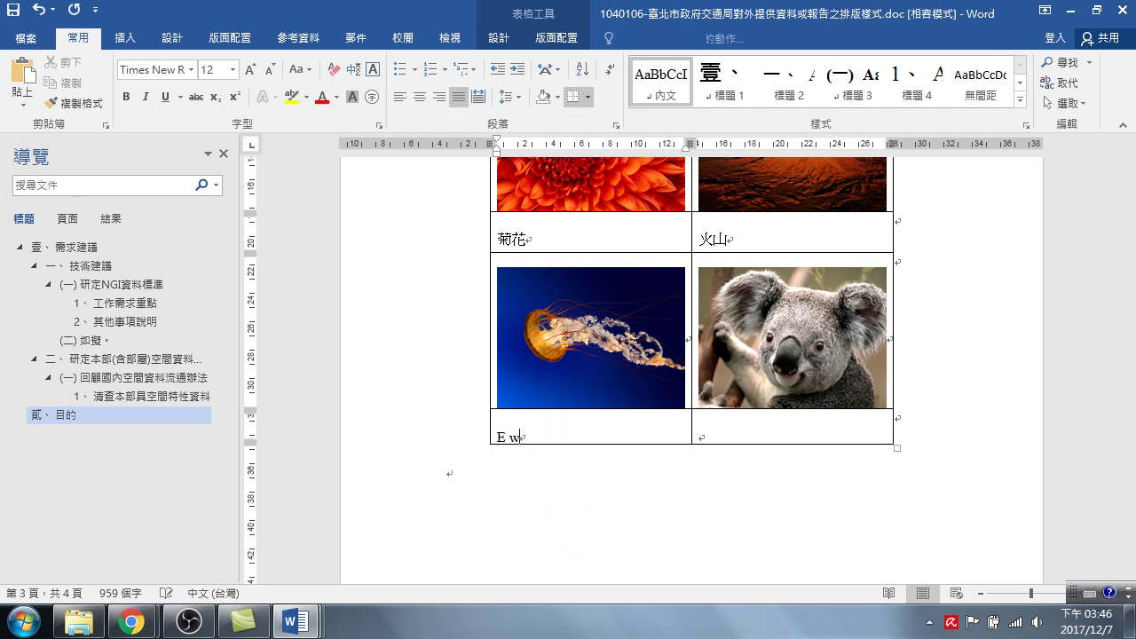
pyautogui.click(553, 434)
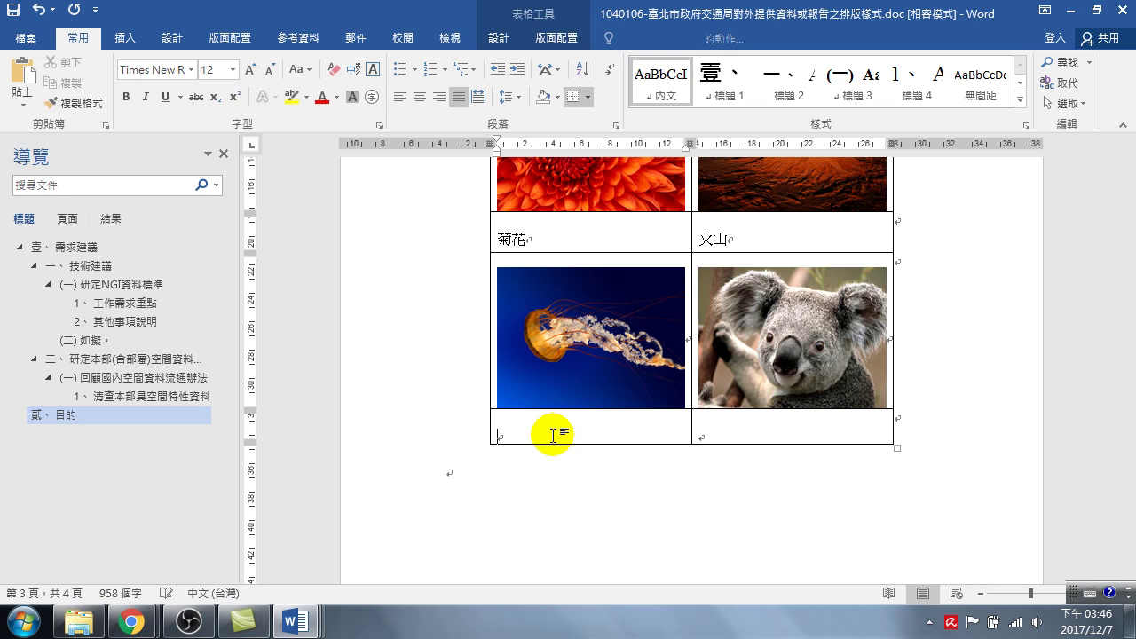
pyautogui.write('水母')
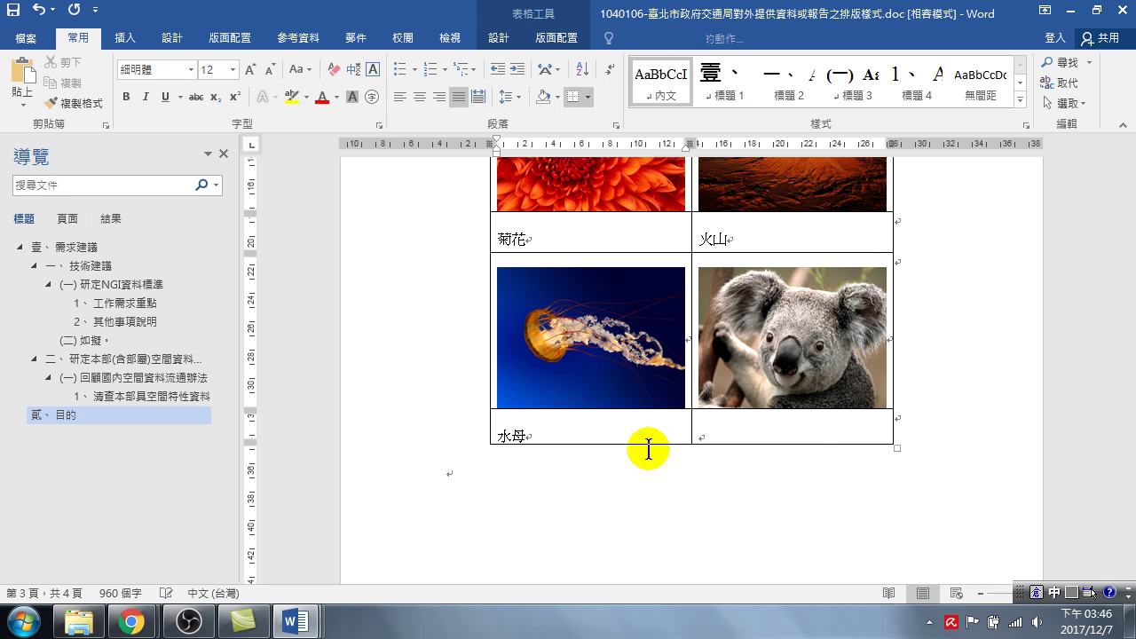
pyautogui.click(774, 434)
pyautogui.write('koa')
pyautogui.press('BackSpace')
pyautogui.press('BackSpace')
pyautogui.press('BackSpace')
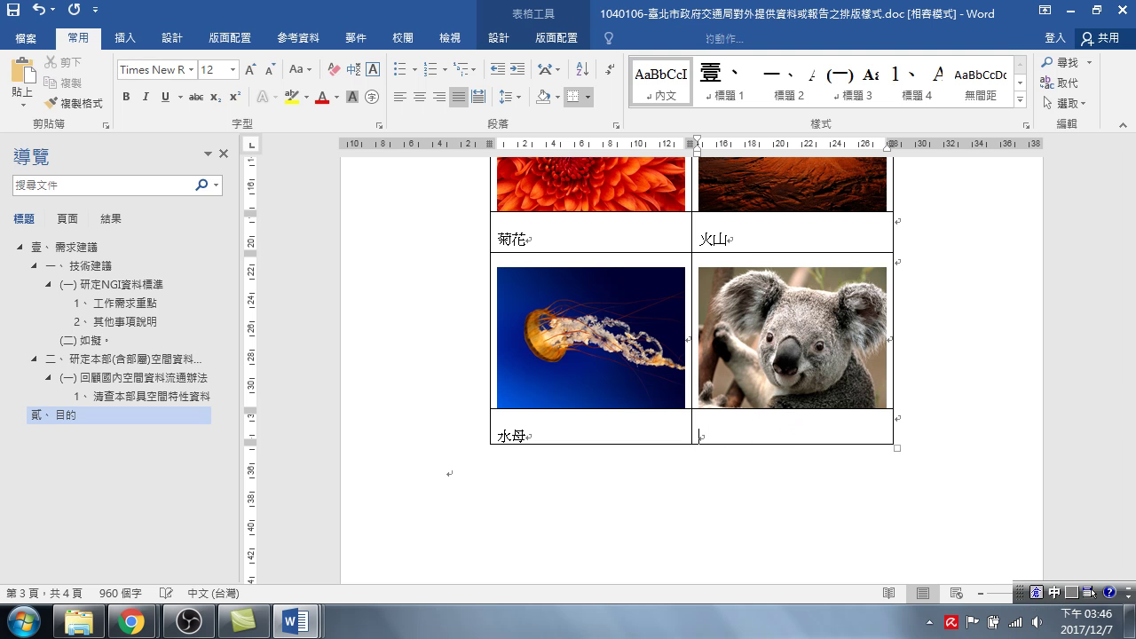
pyautogui.write('無尸竹手山')
pyautogui.press('space')
pyautogui.write('1ipf')
pyautogui.press('space')
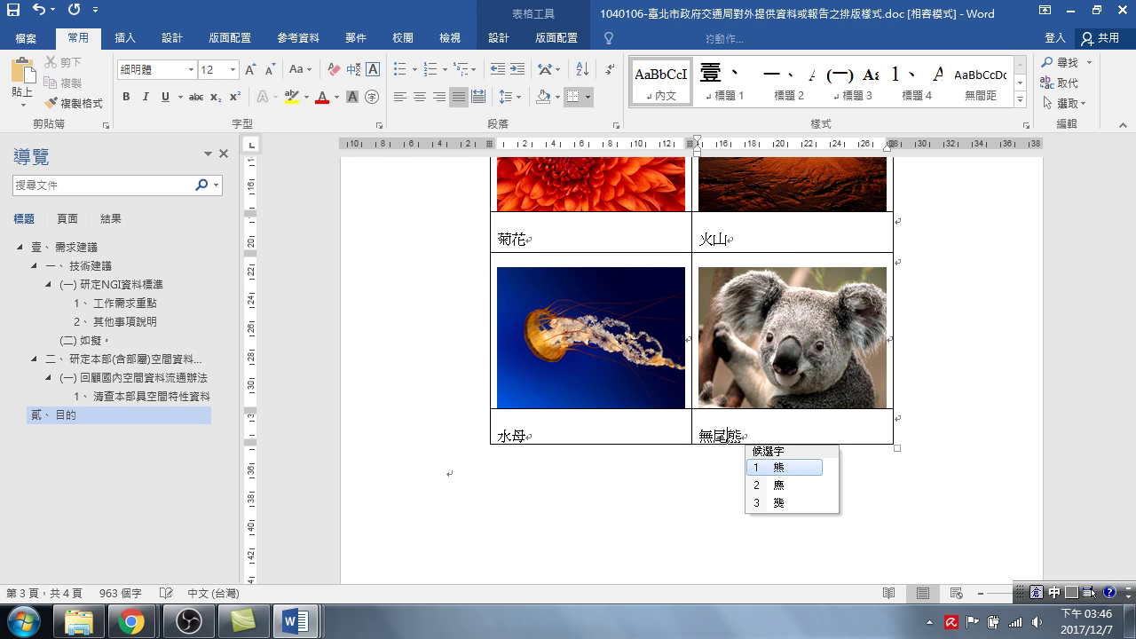
pyautogui.press('1')
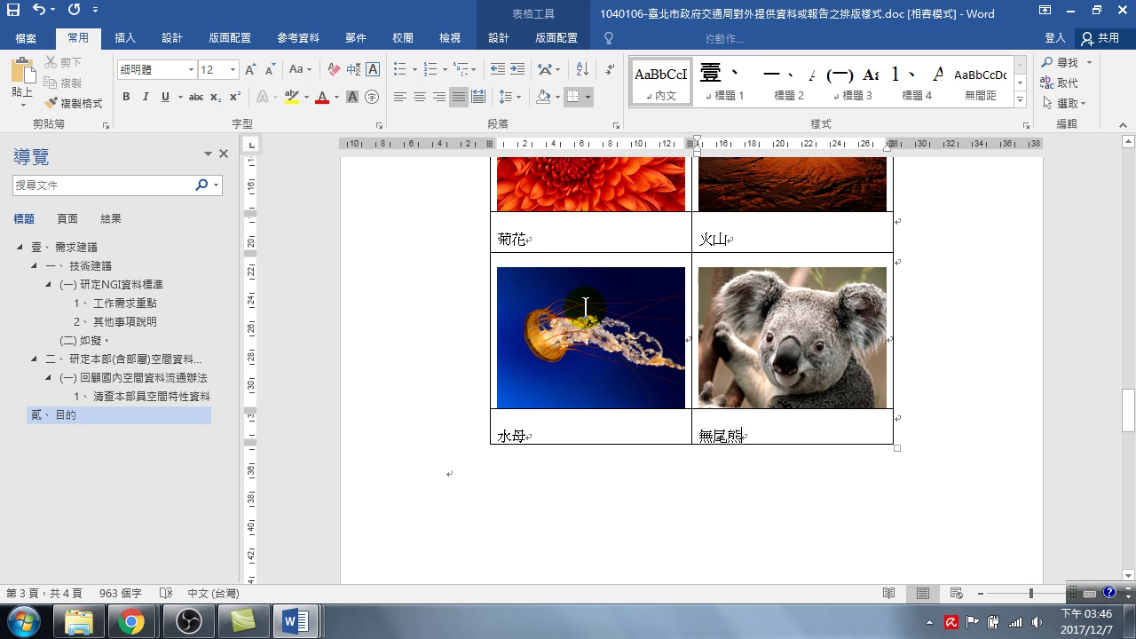
pyautogui.scroll(3, 592, 292)
pyautogui.moveTo(486, 340)
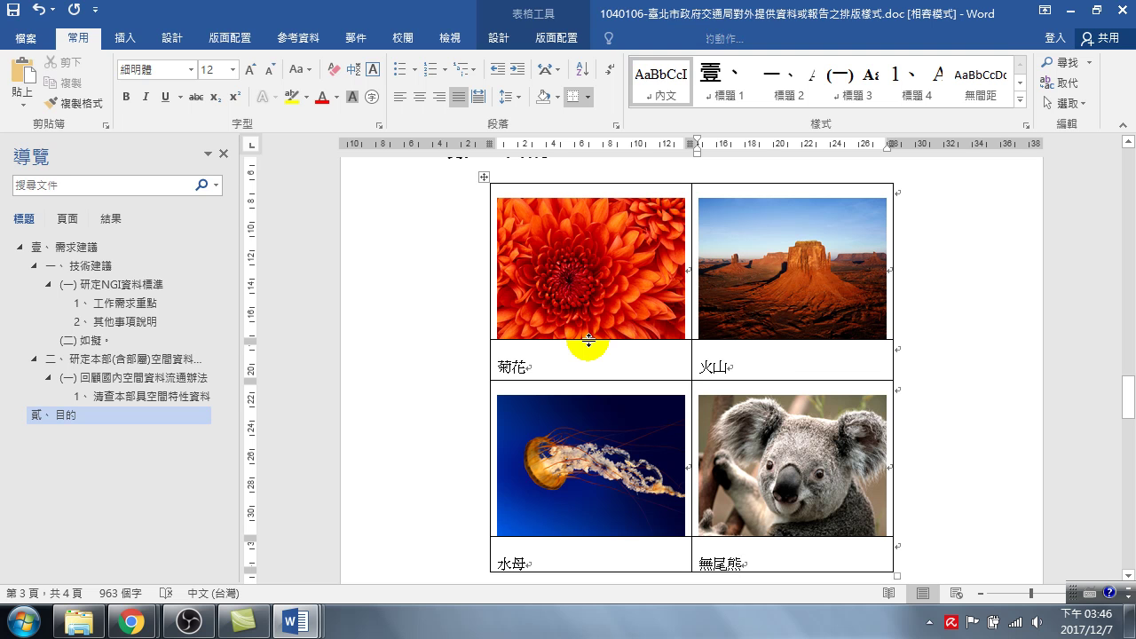
# Step: Set the table border pen colour (畫筆色彩) to white
pyautogui.click(504, 37)
pyautogui.click(819, 98)
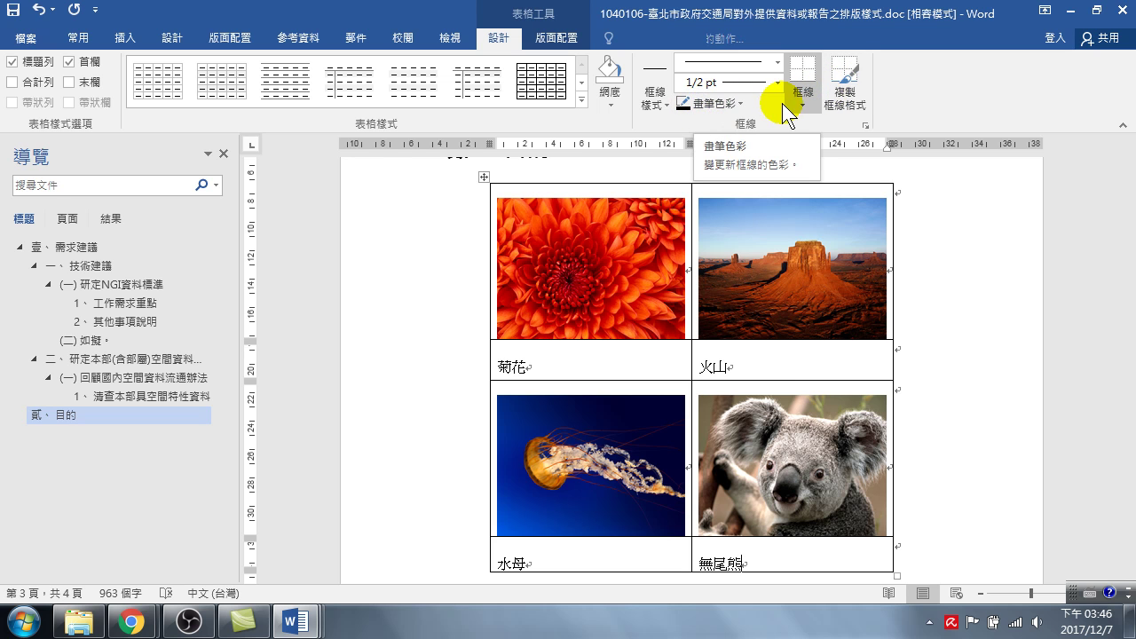
pyautogui.click(738, 103)
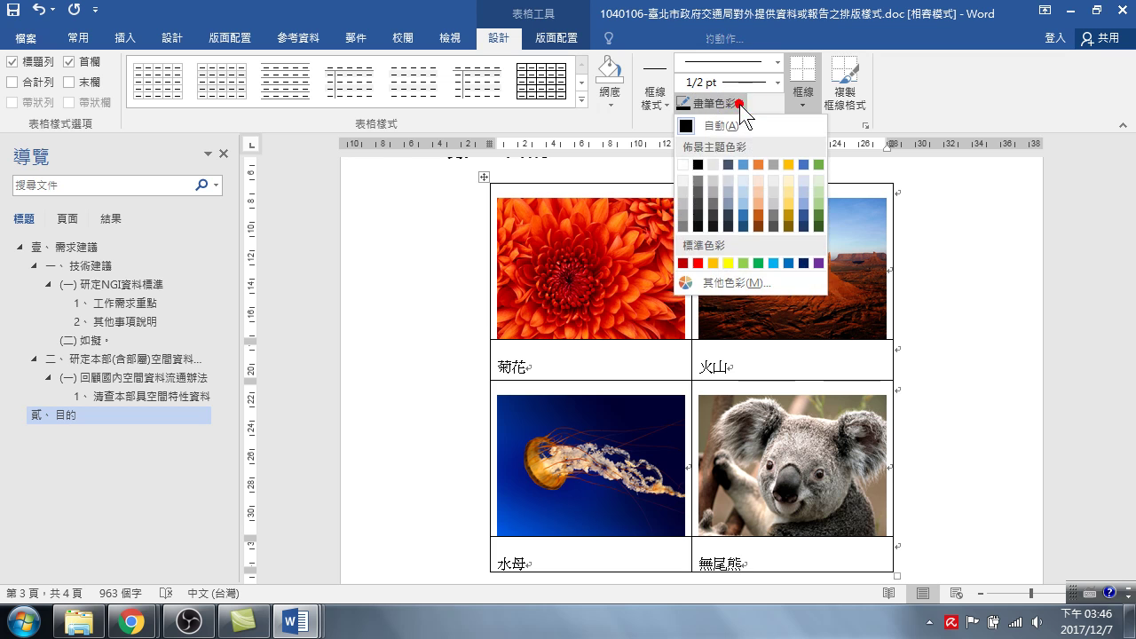
pyautogui.click(687, 166)
# Step: Paint white over the borders beneath the top two and bottom two photos
pyautogui.moveTo(512, 335); pyautogui.dragTo(840, 345)
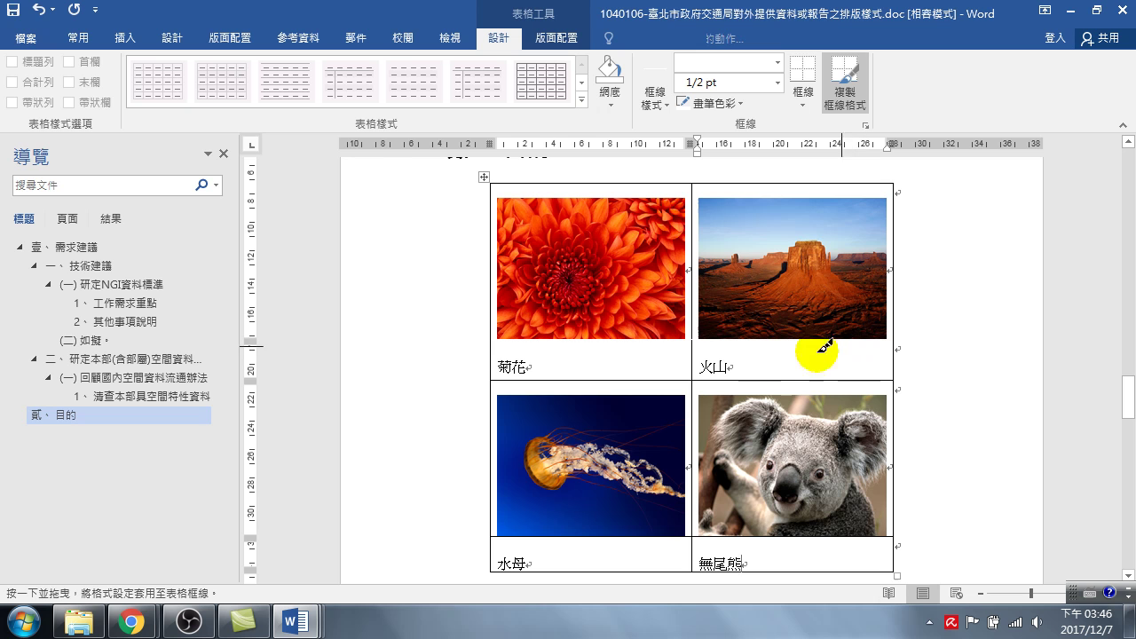
pyautogui.moveTo(523, 530); pyautogui.dragTo(815, 537)
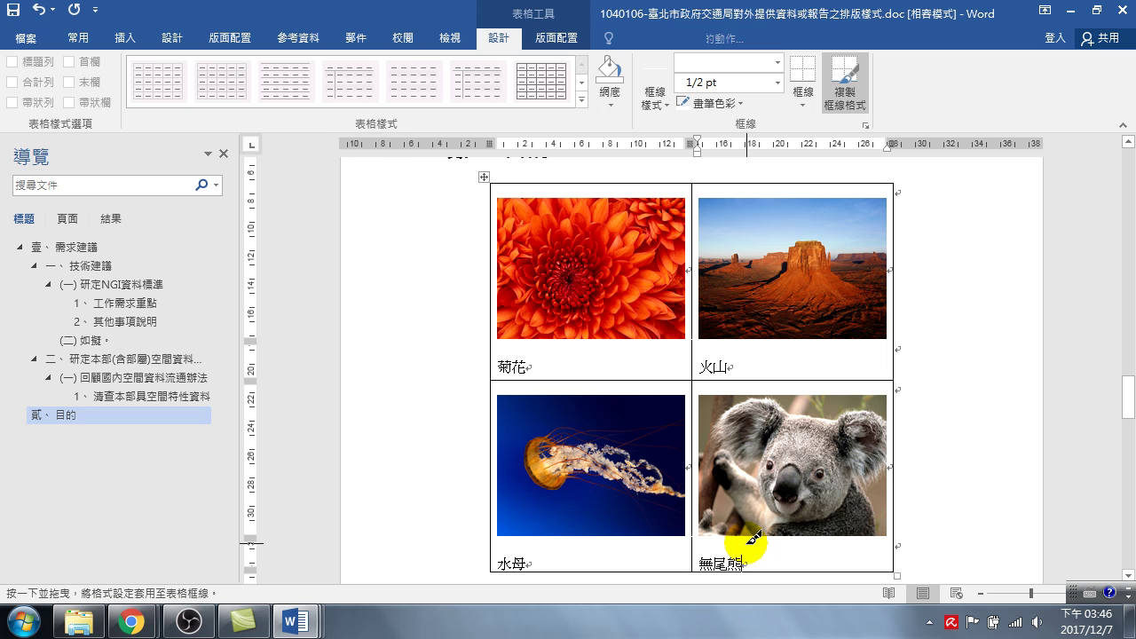
pyautogui.click(633, 387)
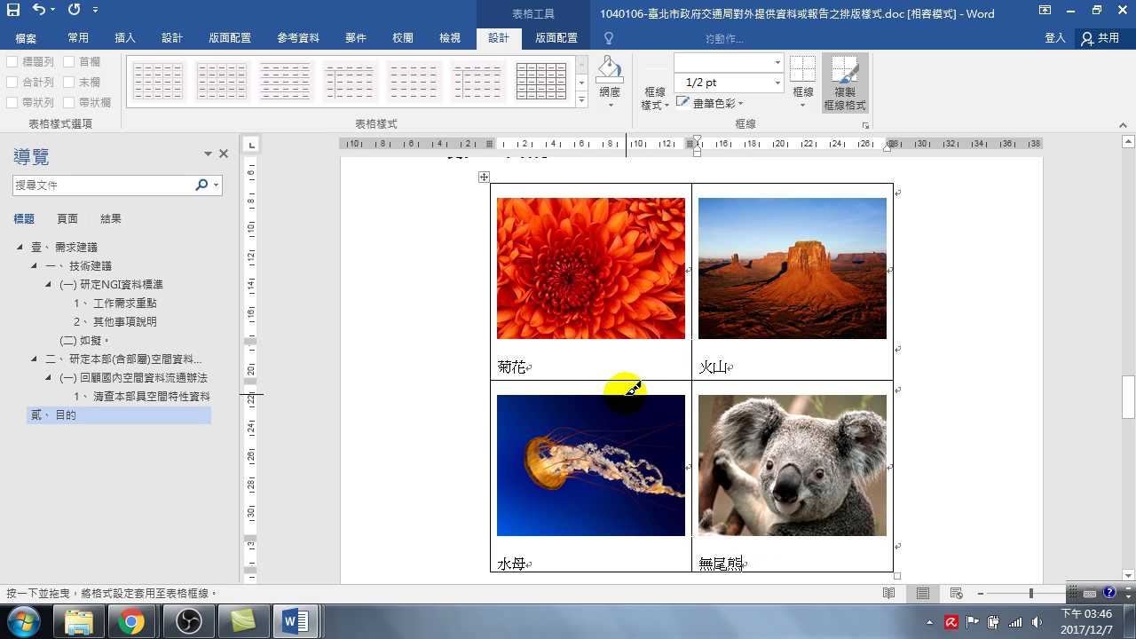